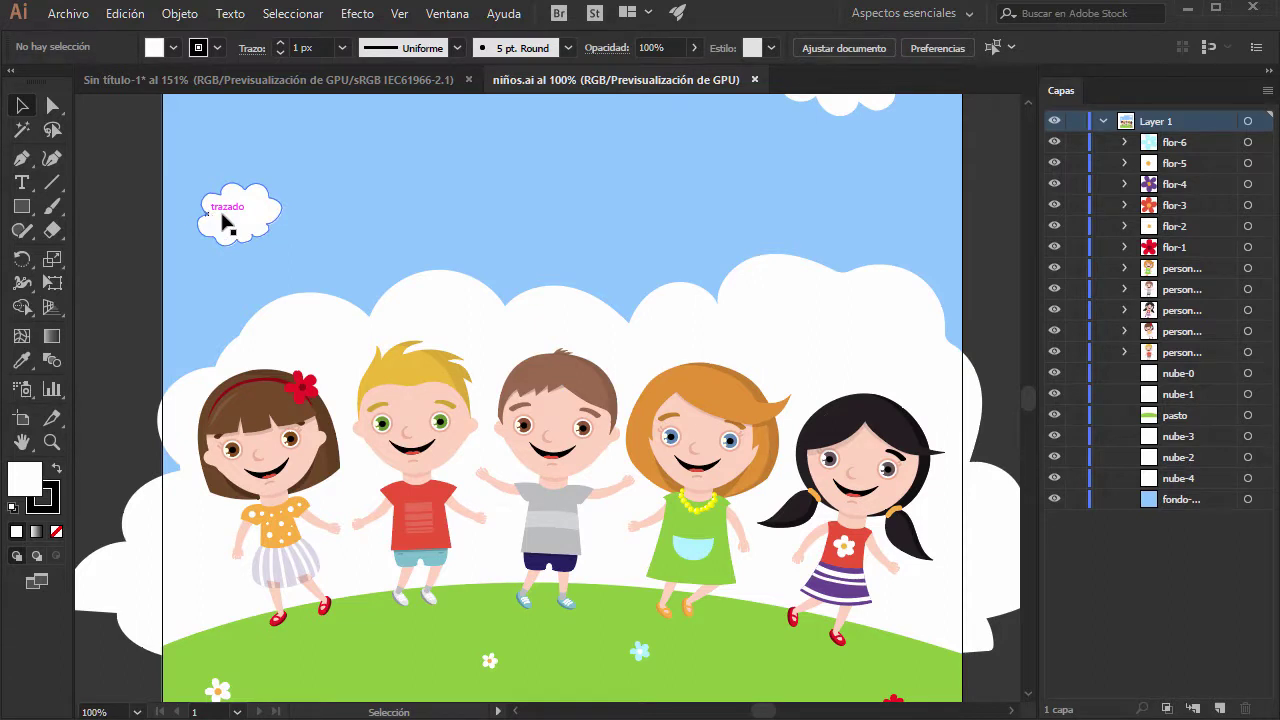
Reveal the Direct Selection tool's flyout with its Group Selection alternative
{"action": "left_click", "coordinate": [50, 108]}
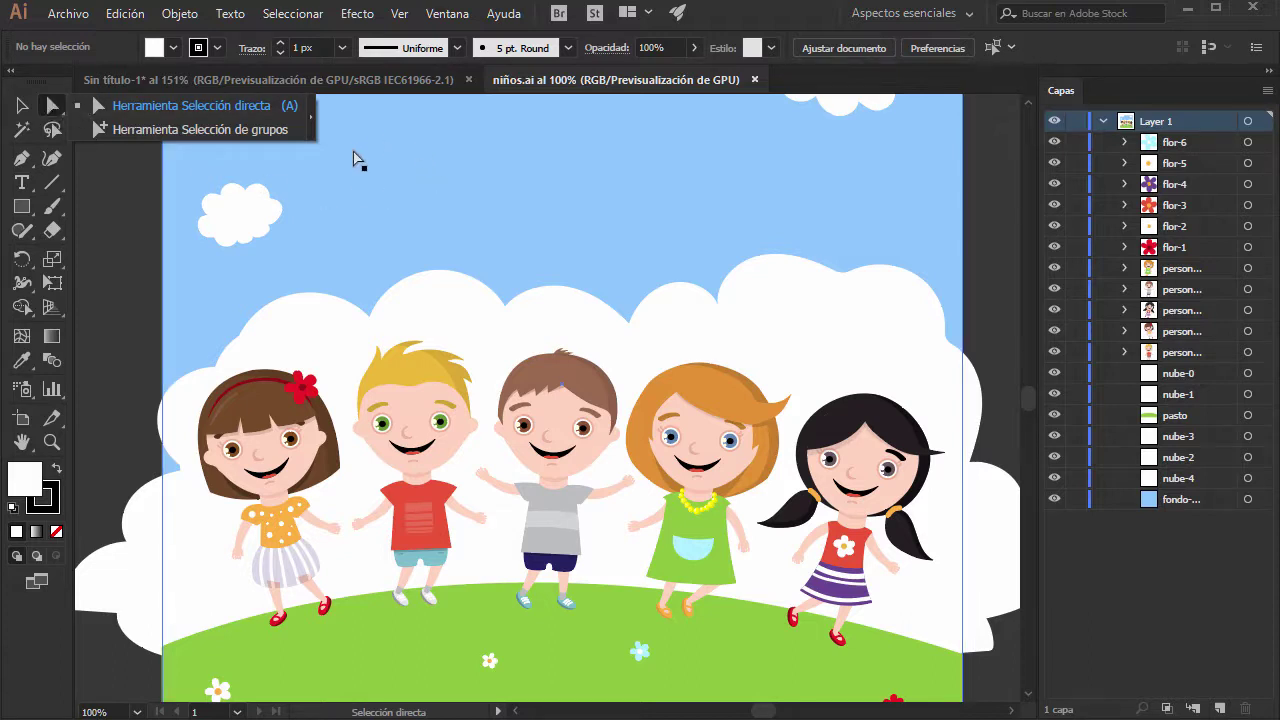
Tear off the selection tools into a floating panel on the canvas and choose Group Selection
{"action": "left_click", "coordinate": [312, 117]}
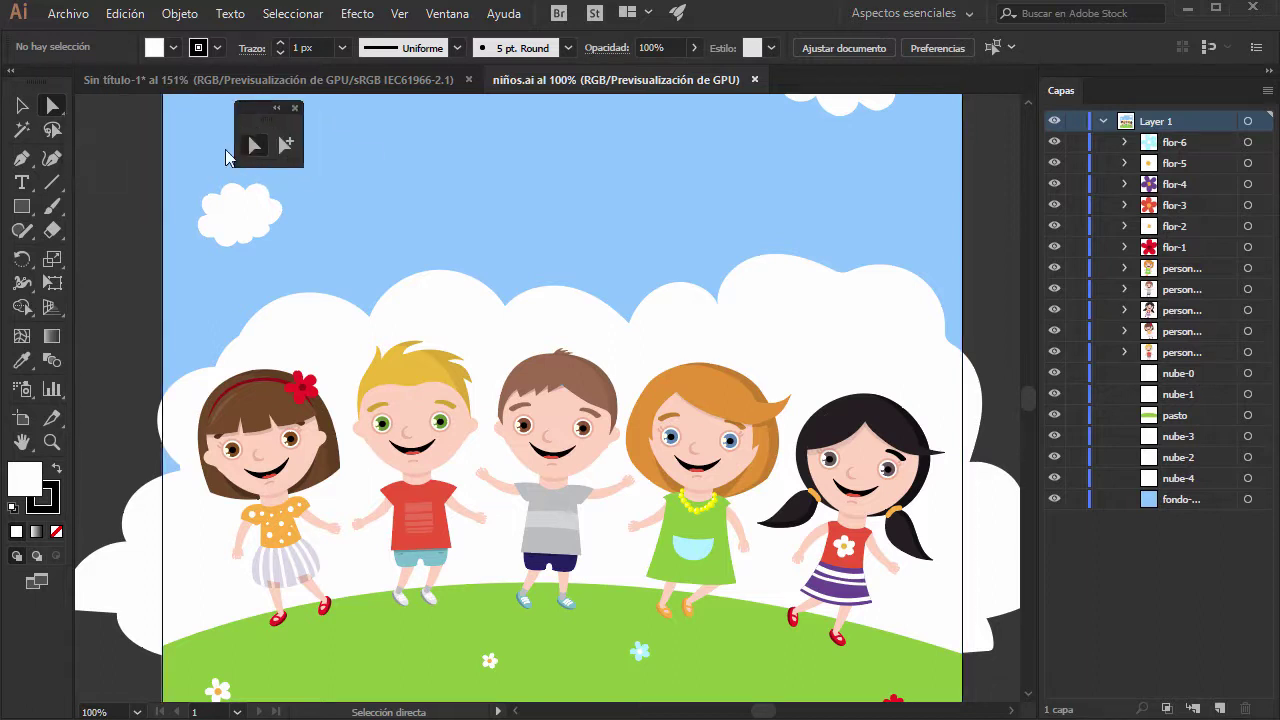
{"action": "left_click_drag", "start_coordinate": [249, 128], "coordinate": [184, 162]}
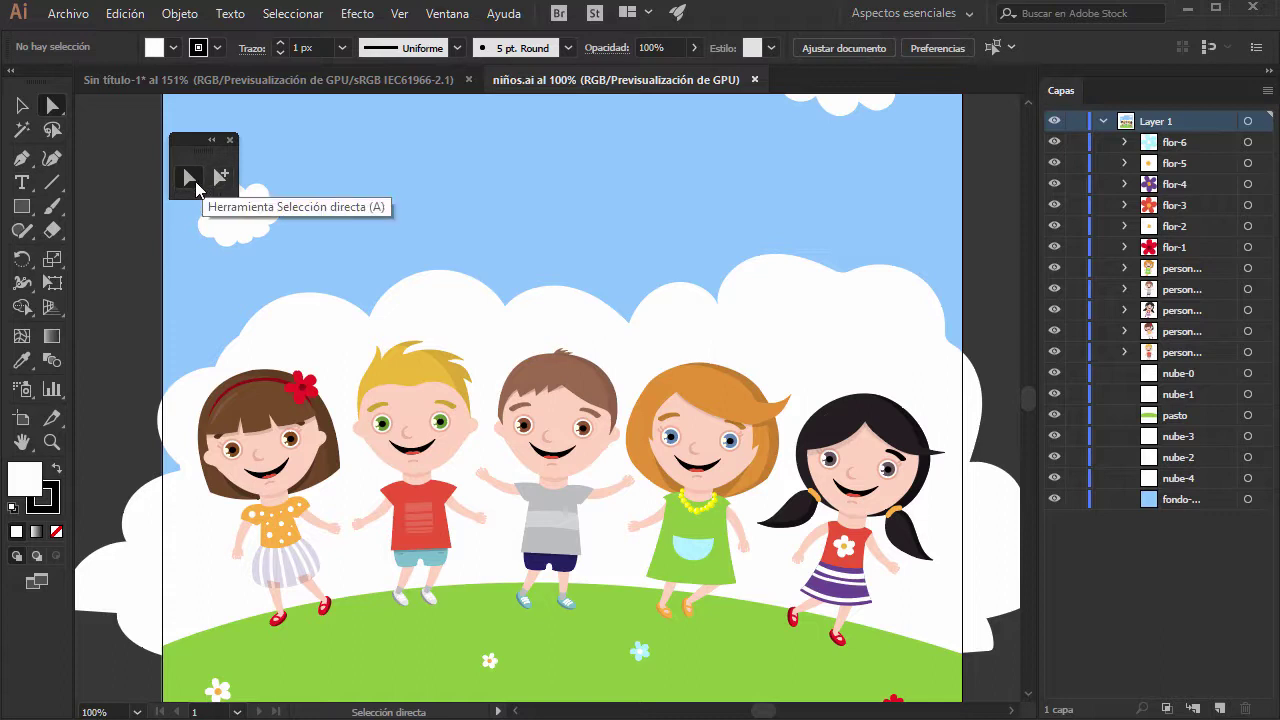
{"action": "left_click", "coordinate": [56, 112]}
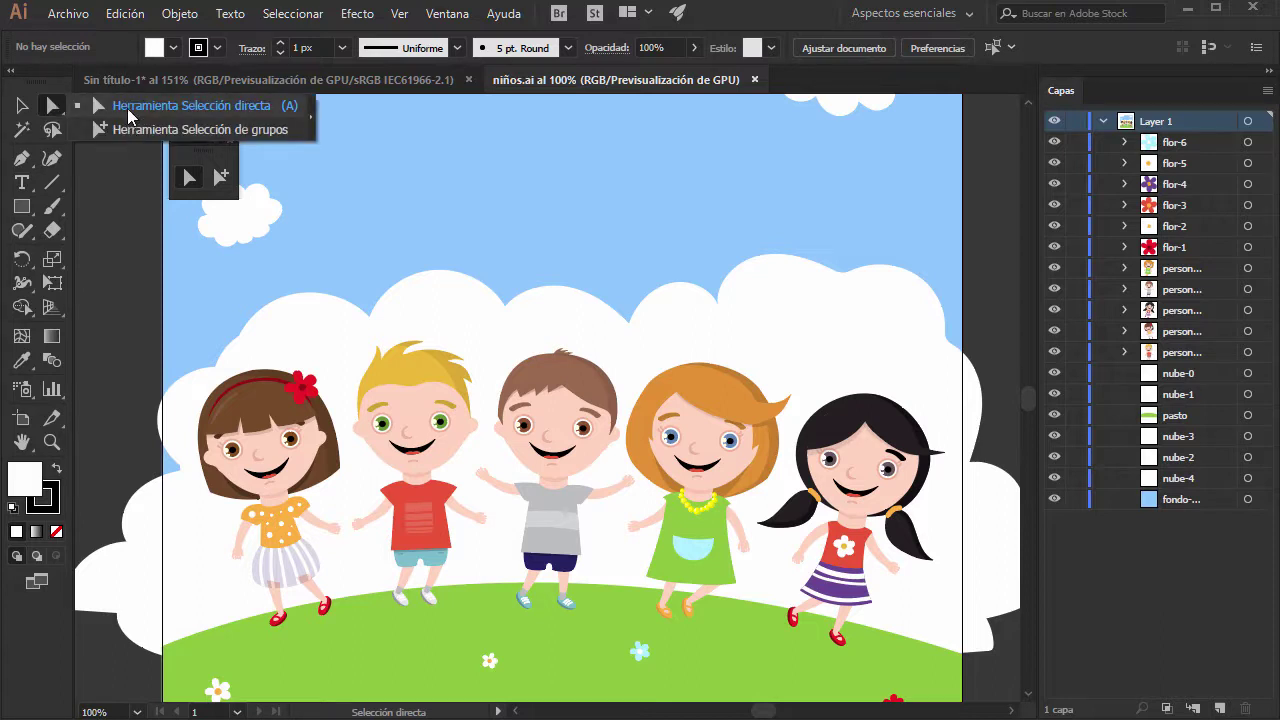
{"action": "left_click", "coordinate": [54, 106]}
{"action": "left_click_drag", "start_coordinate": [203, 155], "coordinate": [227, 132]}
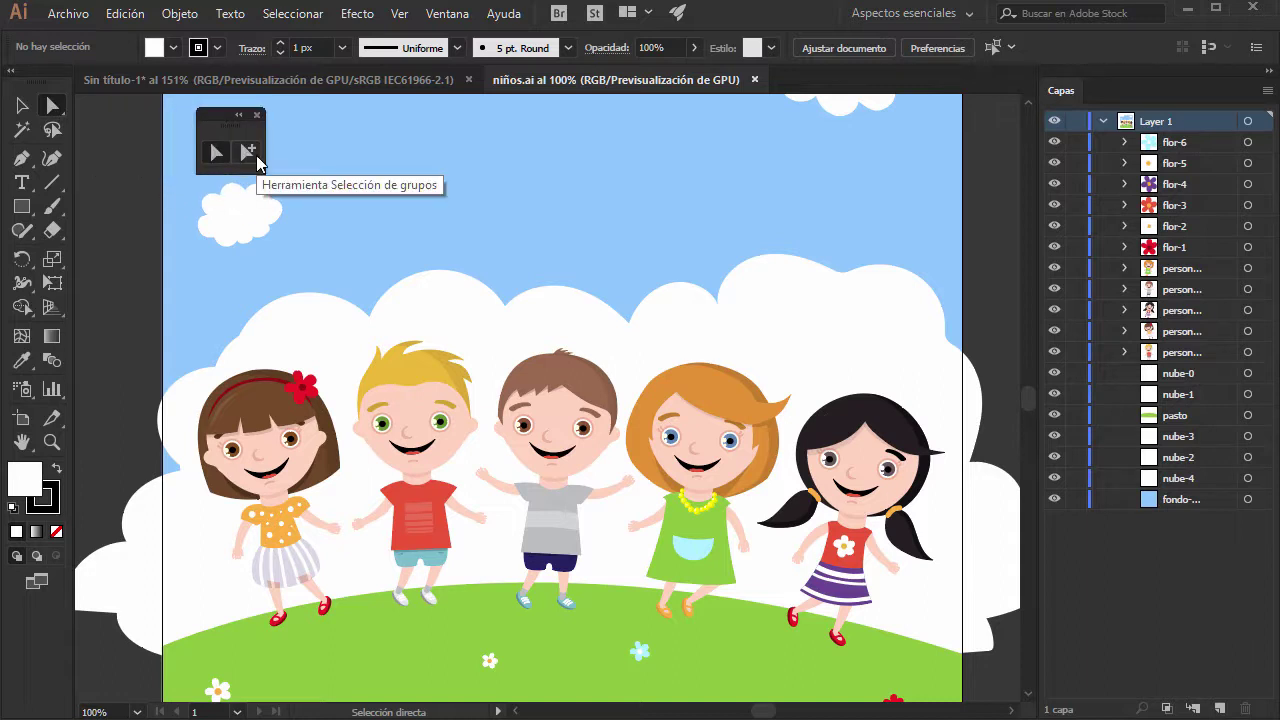
{"action": "left_click", "coordinate": [257, 157]}
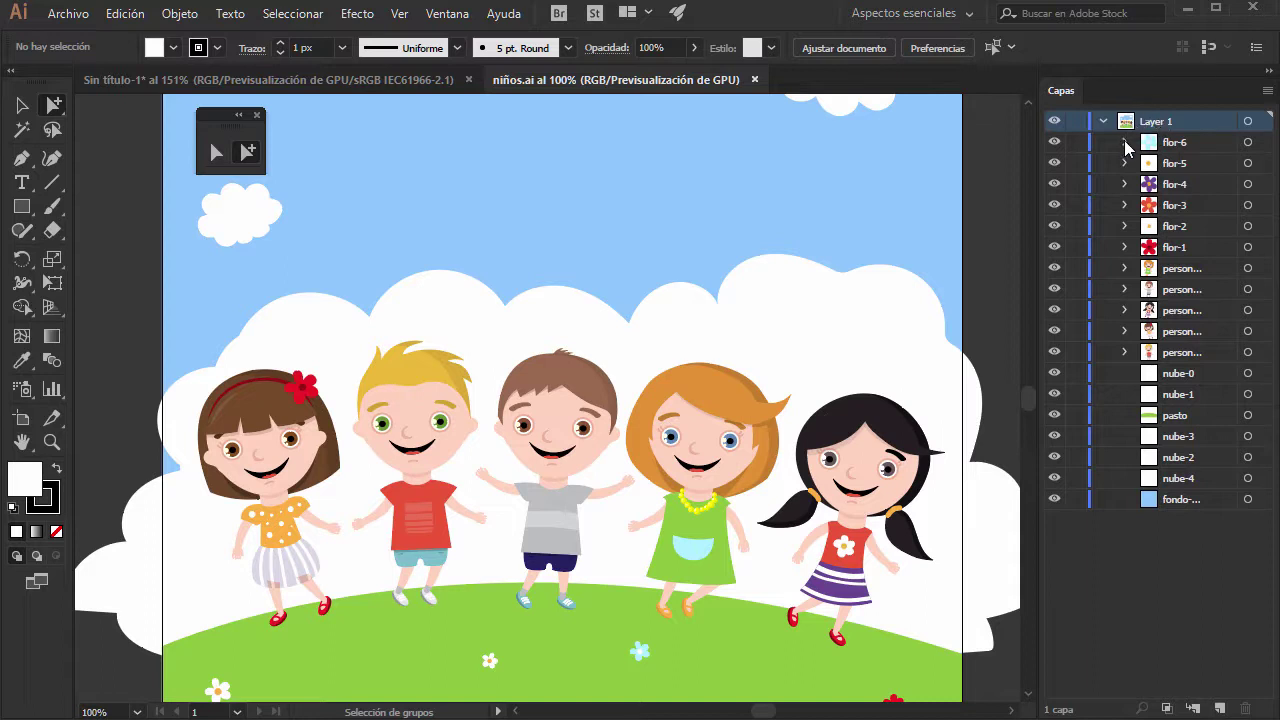
Expand and collapse flor-6 in Layers, then select only the blond boy's hair
{"action": "left_click", "coordinate": [1124, 142]}
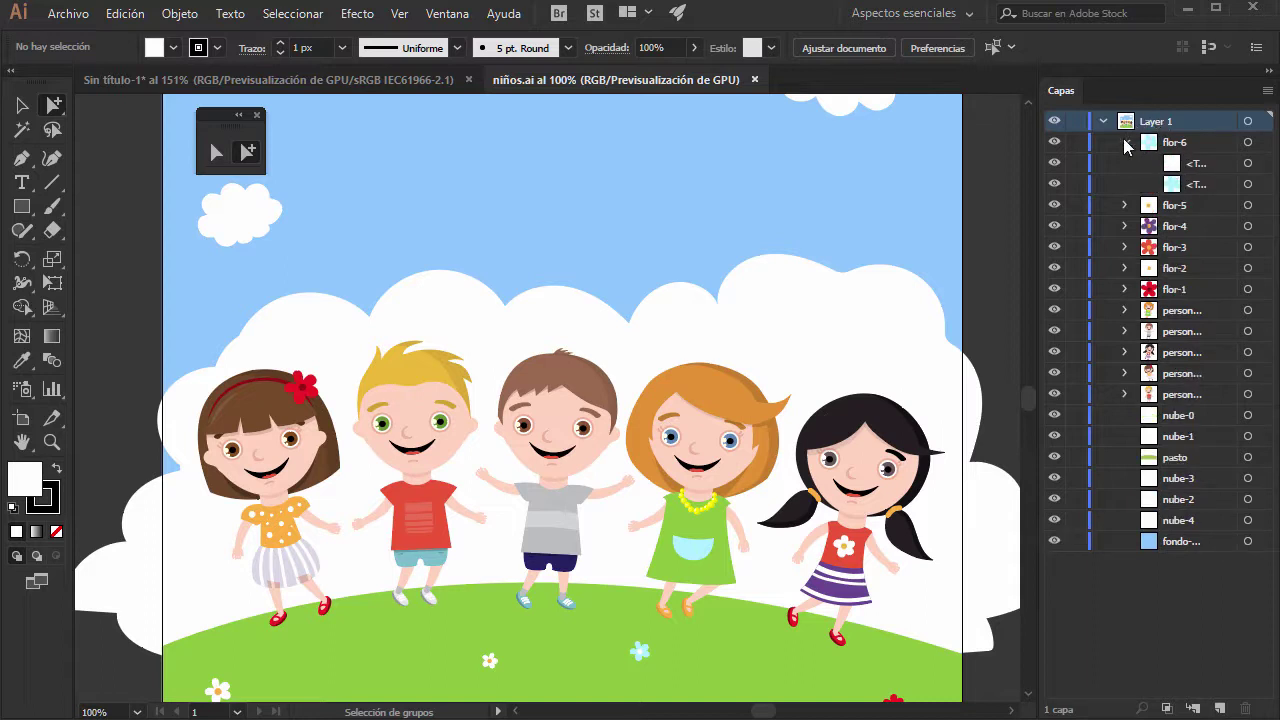
{"action": "left_click", "coordinate": [1124, 143]}
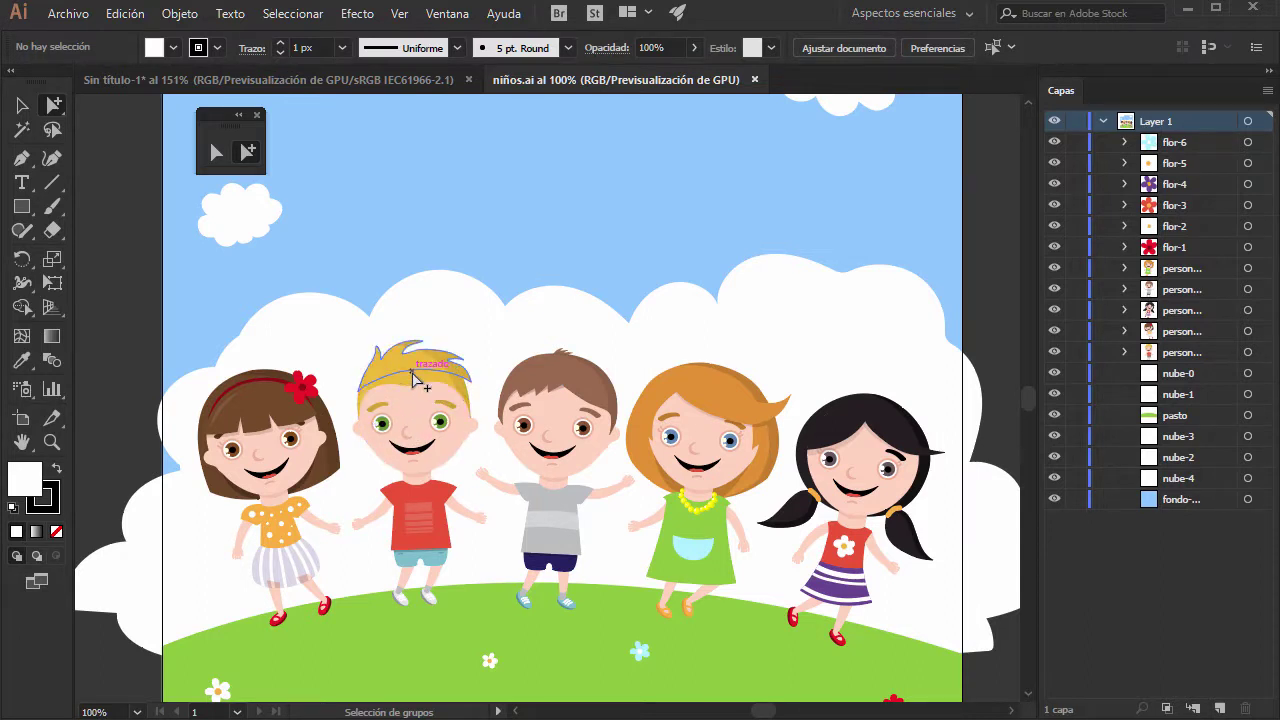
{"action": "left_click", "coordinate": [413, 377]}
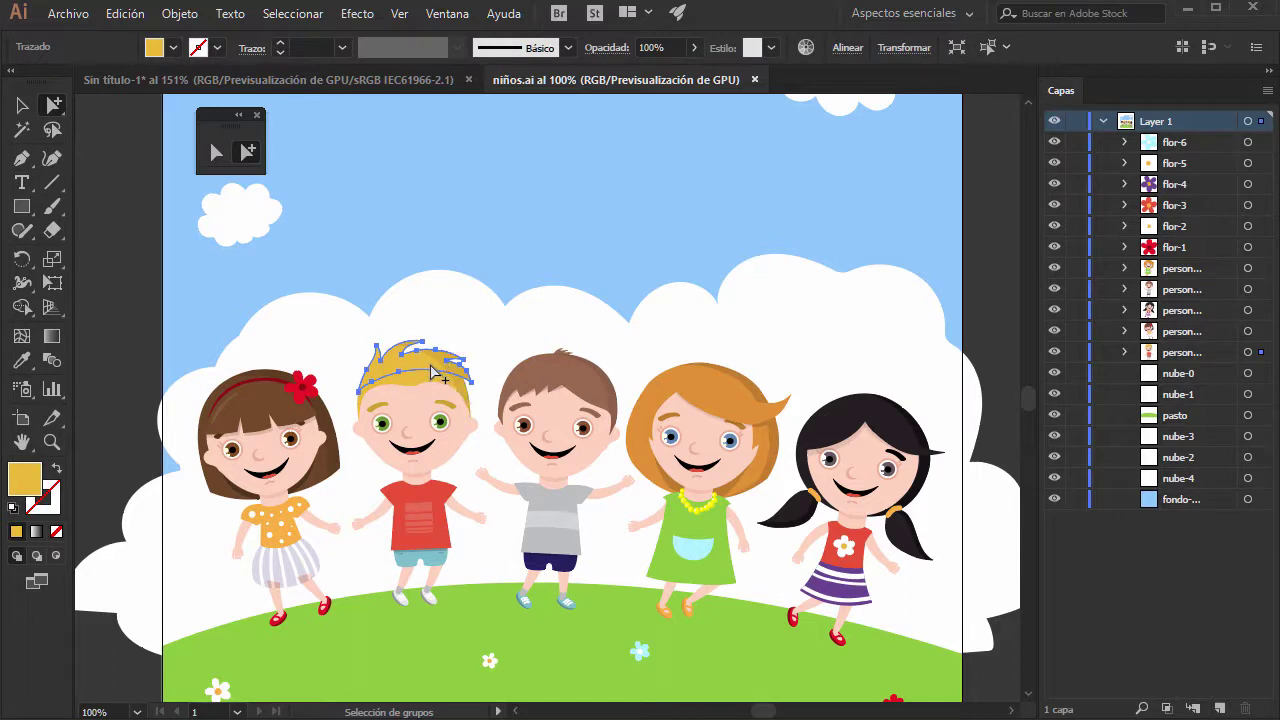
Expand the blond boy's layer and its nested hair sublayers in the Layers panel
{"action": "left_click", "coordinate": [1123, 353]}
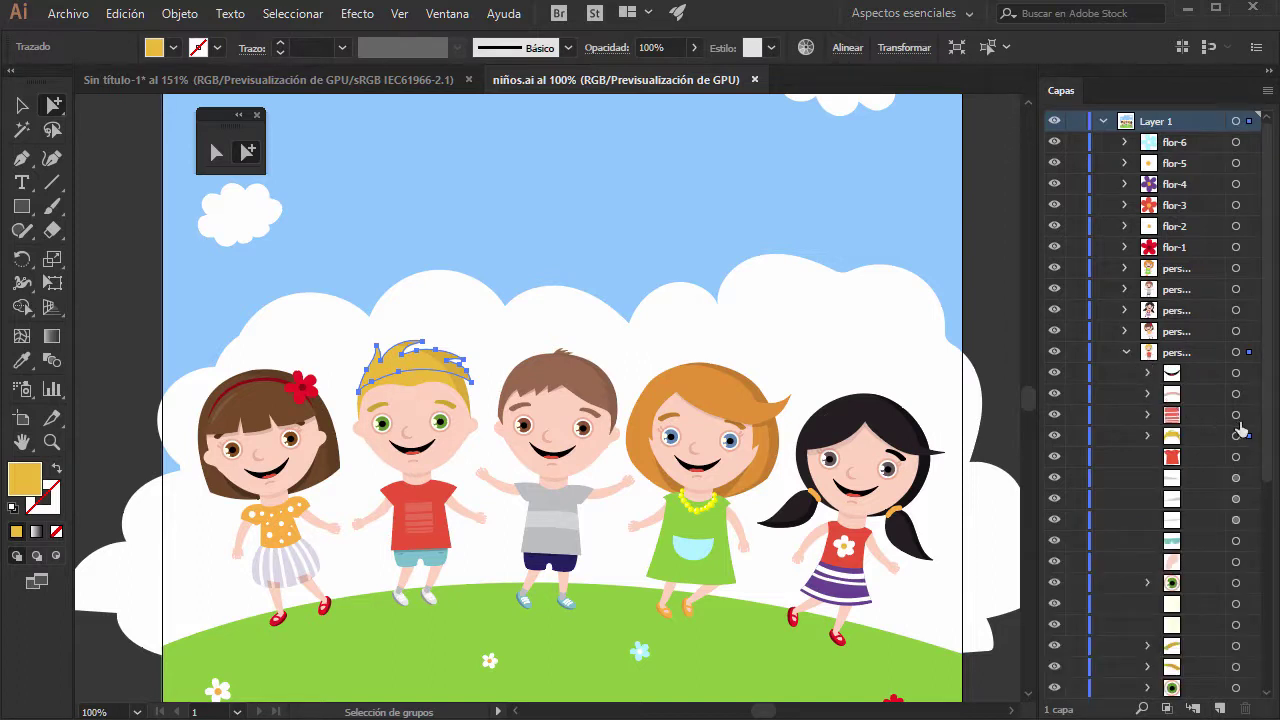
{"action": "left_click", "coordinate": [1148, 435]}
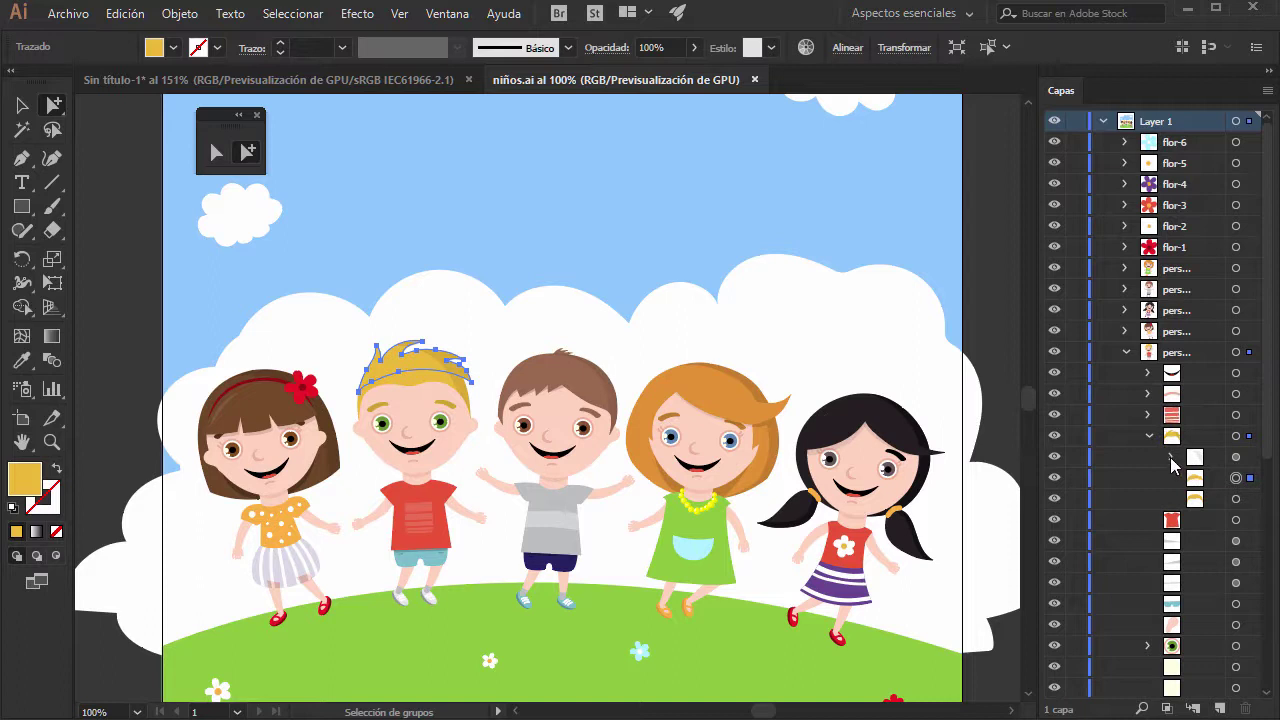
{"action": "left_click", "coordinate": [1171, 457]}
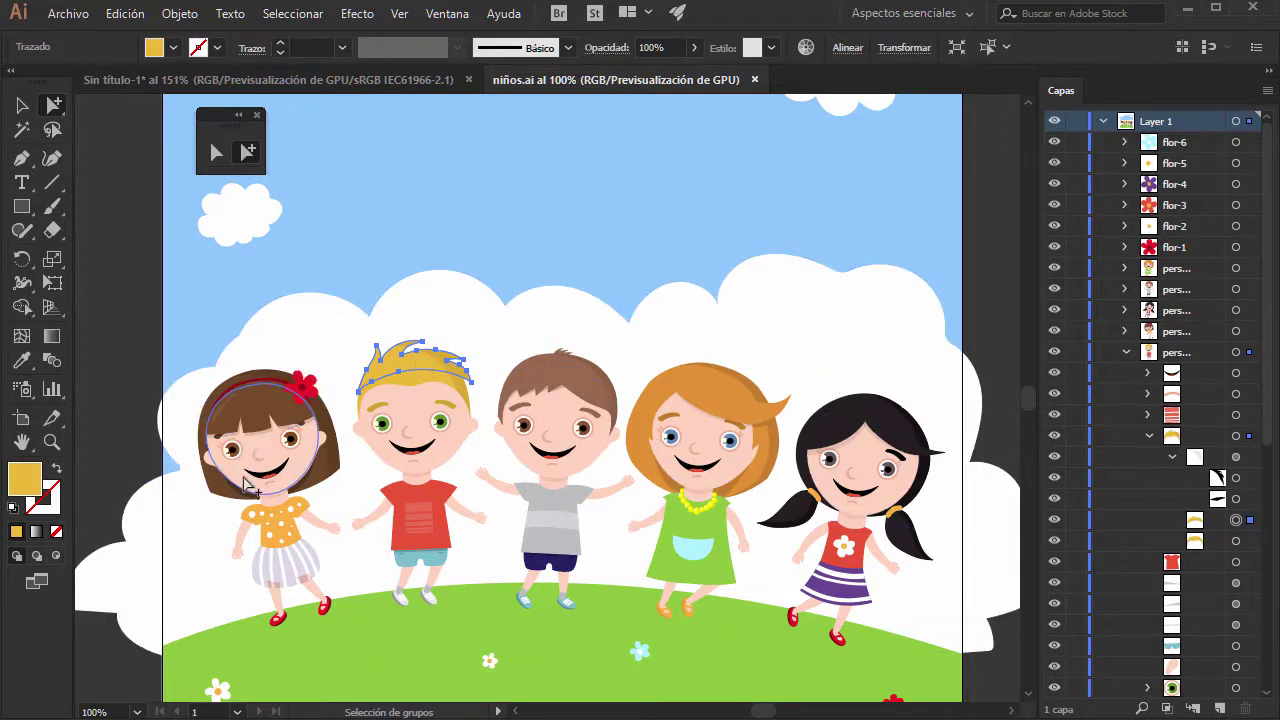
Select the girl's brown hair and expand her layer to show its parts
{"action": "left_click", "coordinate": [216, 496]}
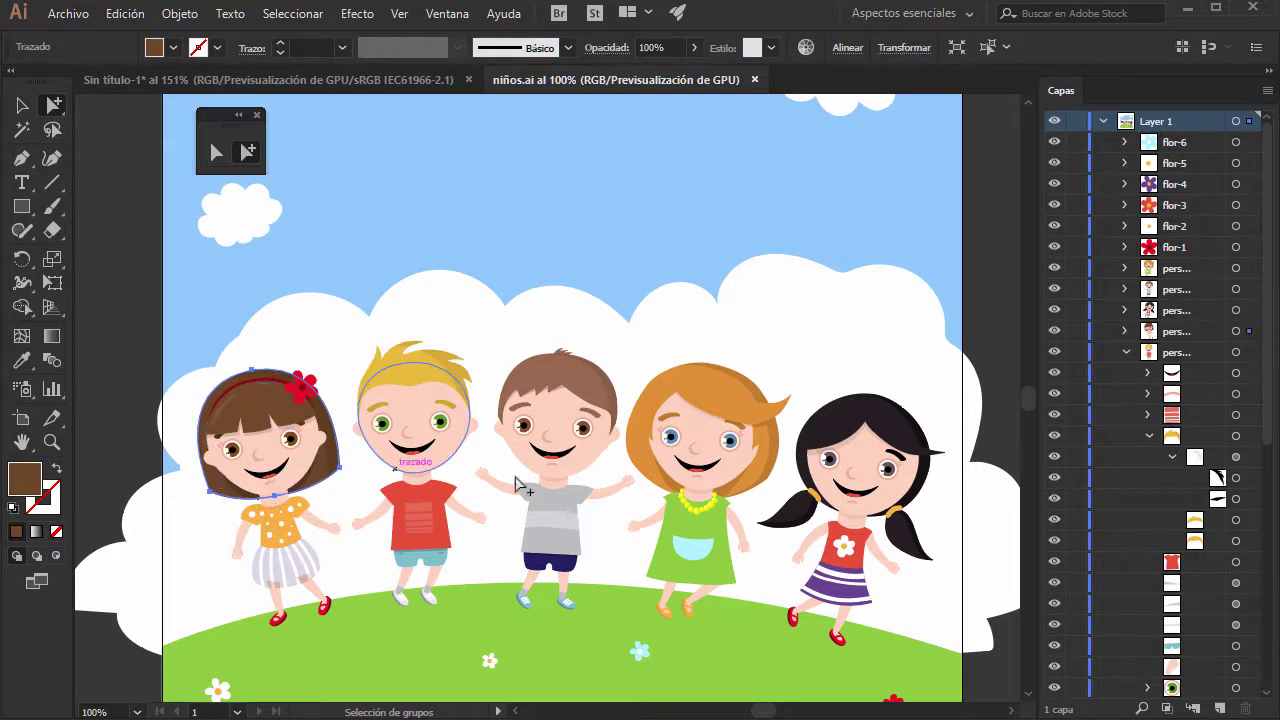
{"action": "left_click_drag", "start_coordinate": [1272, 408], "coordinate": [1272, 450]}
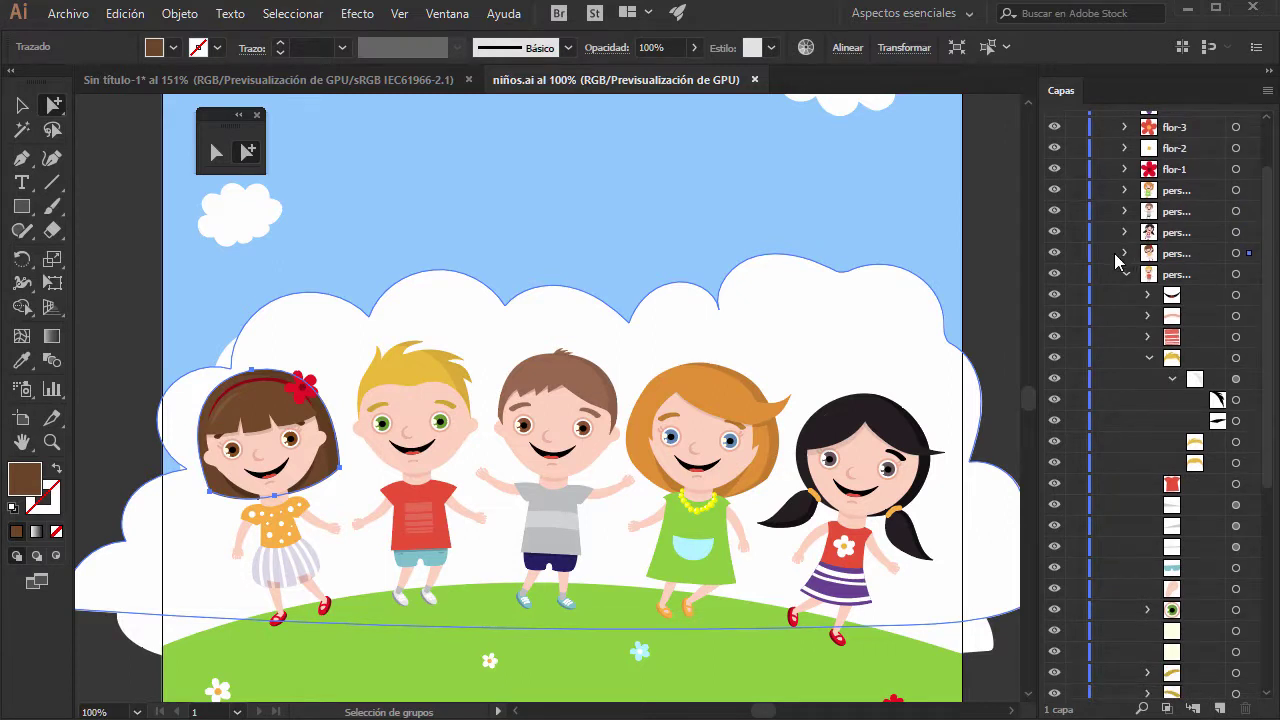
{"action": "left_click", "coordinate": [1125, 253]}
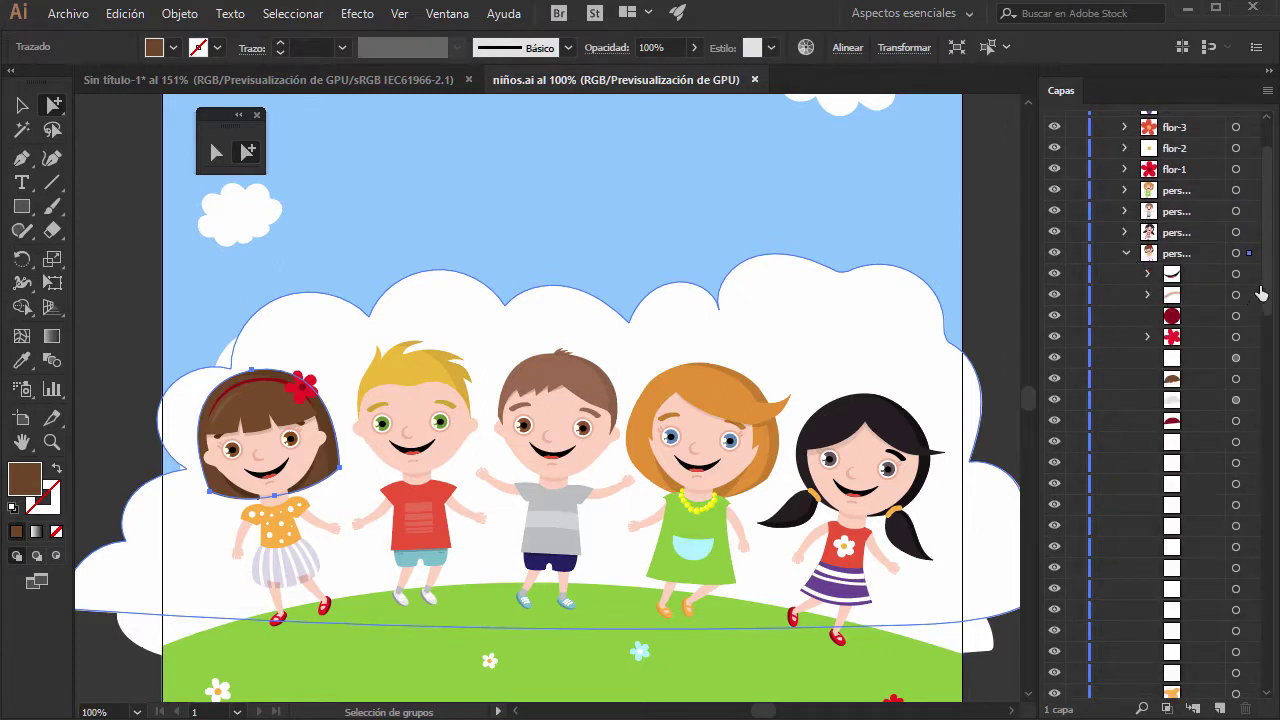
{"action": "scroll", "coordinate": [1265, 315], "scroll_direction": "down", "scroll_amount": 3}
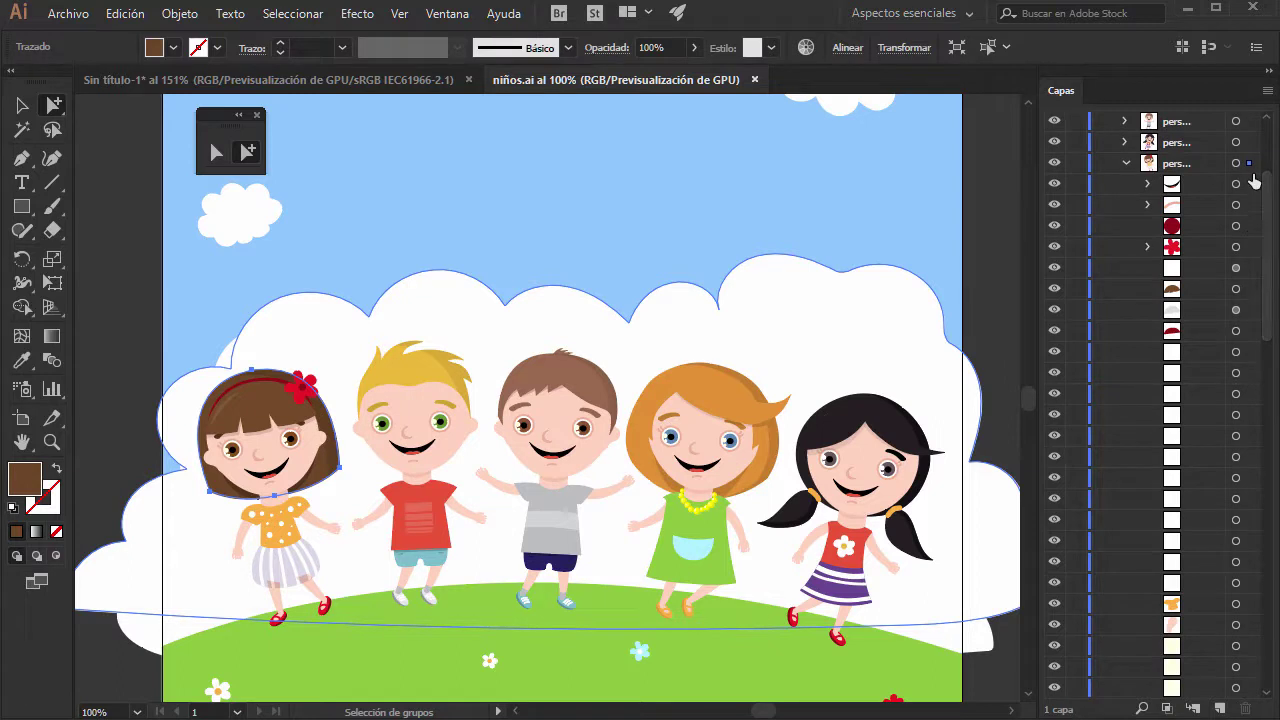
{"action": "mouse_move", "coordinate": [1260, 224]}
{"action": "left_mouse_down"}
{"action": "mouse_move", "coordinate": [1260, 370]}
{"action": "mouse_move", "coordinate": [1178, 410]}
{"action": "left_mouse_up"}
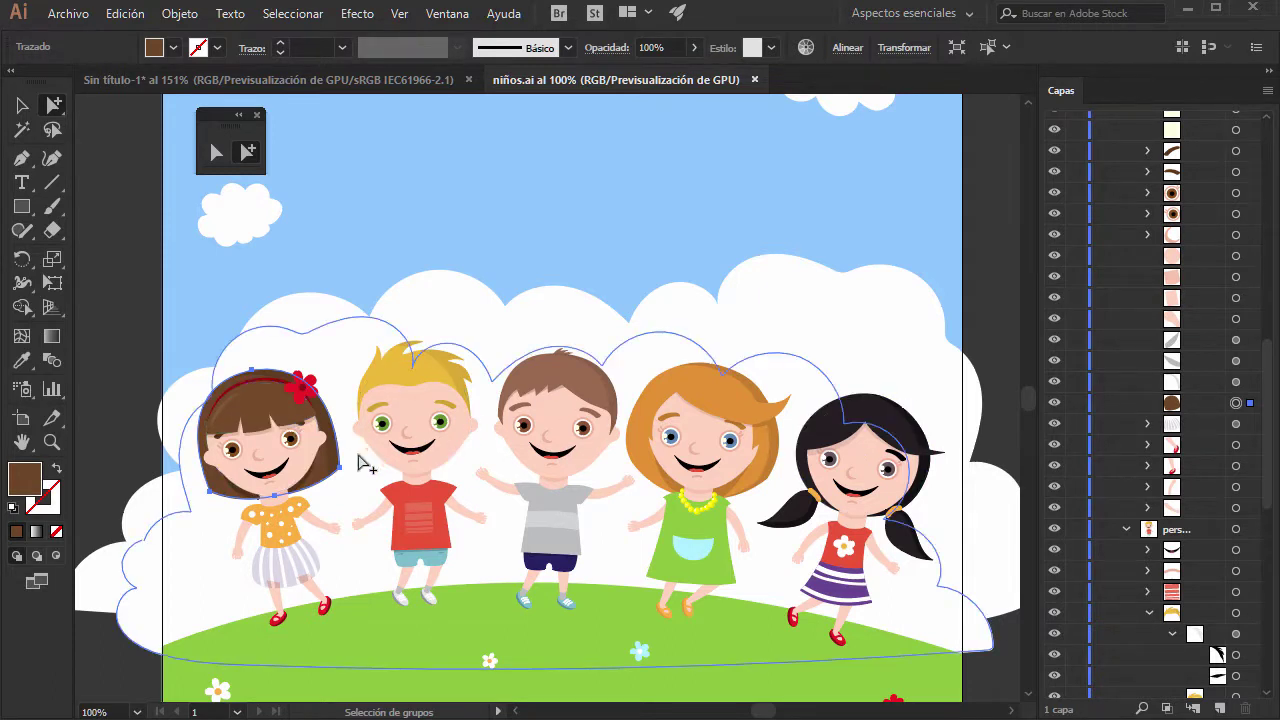
Drag the whole blond boy group up out of the lineup into the sky, then deselect
{"action": "left_click", "coordinate": [23, 108]}
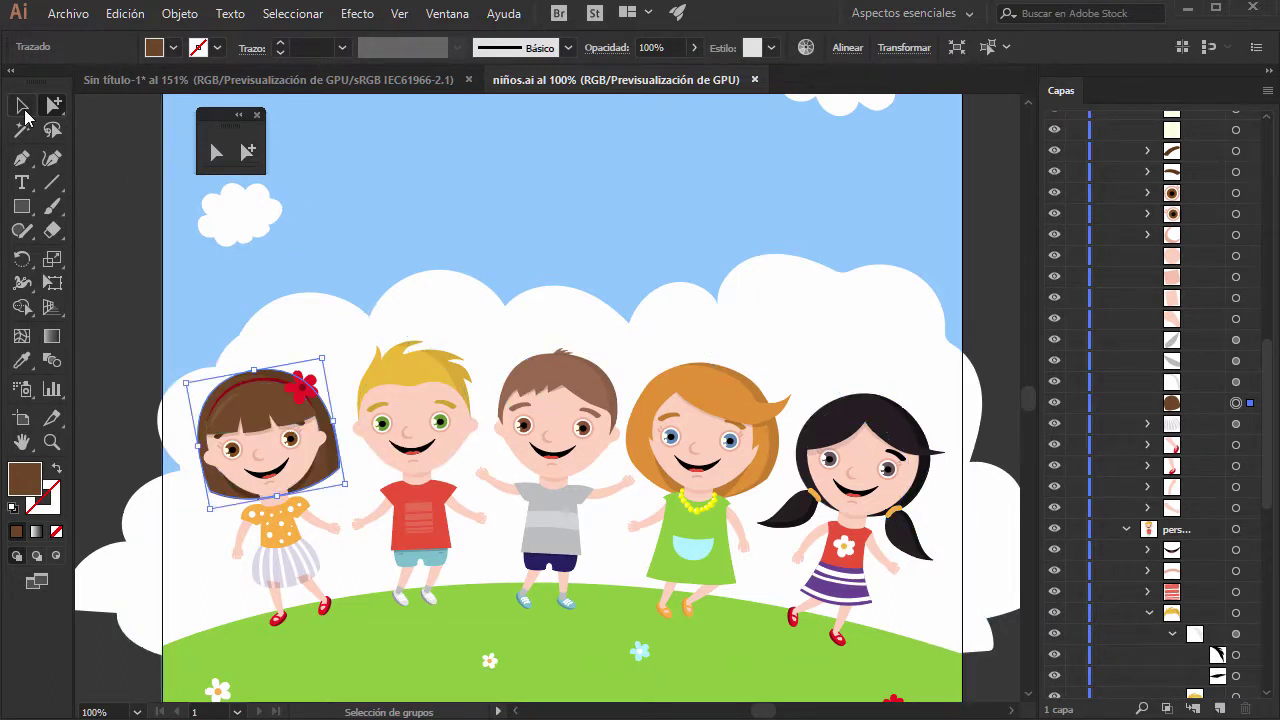
{"action": "left_click", "coordinate": [23, 106]}
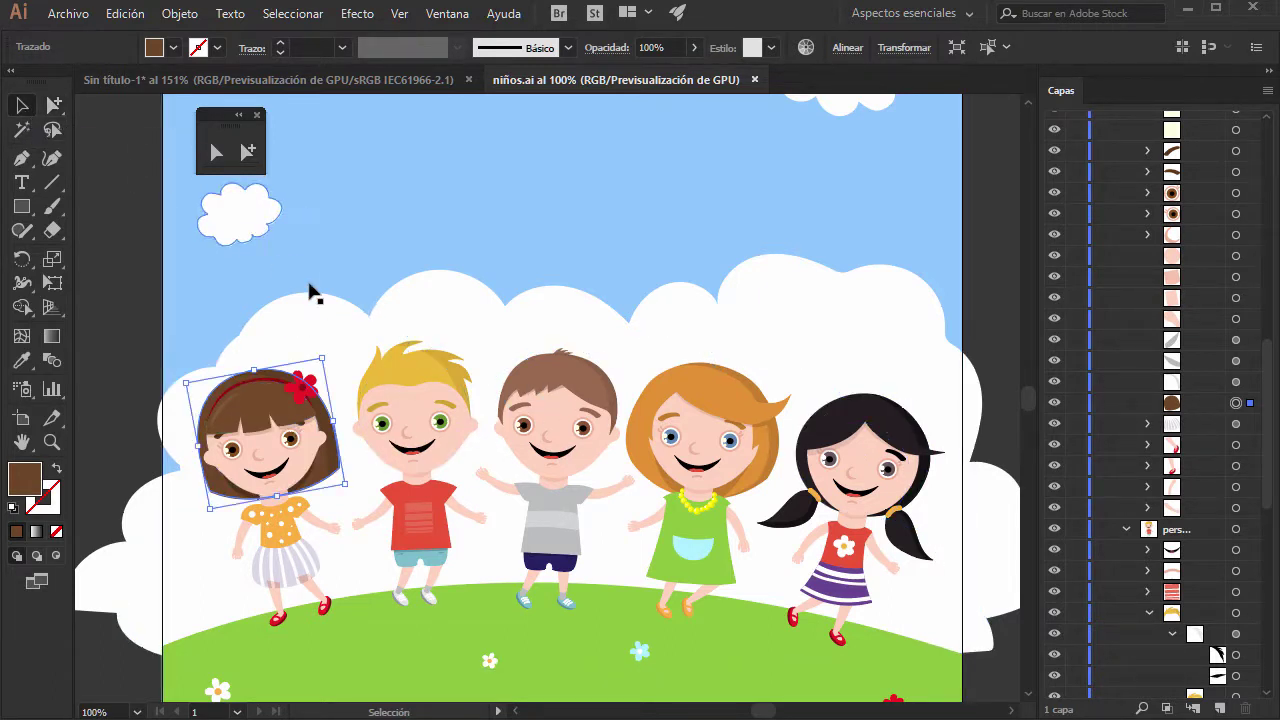
{"action": "left_click", "coordinate": [100, 162]}
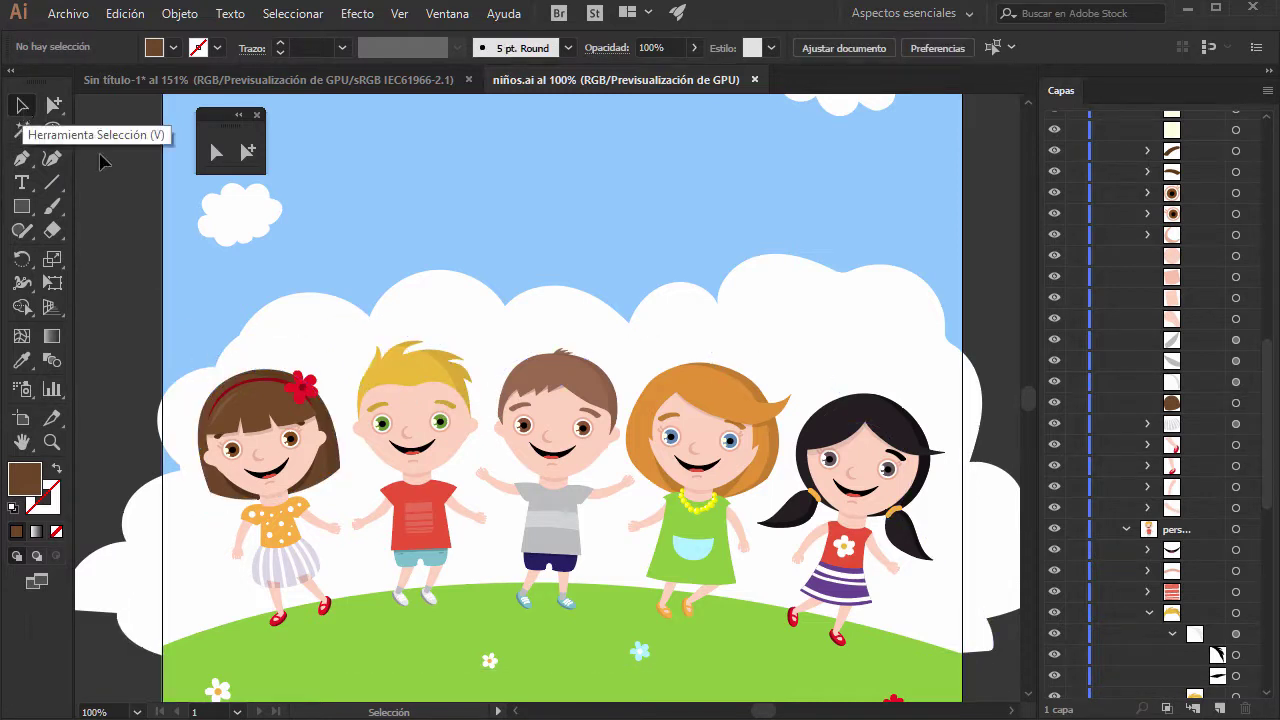
{"action": "left_click", "coordinate": [405, 366]}
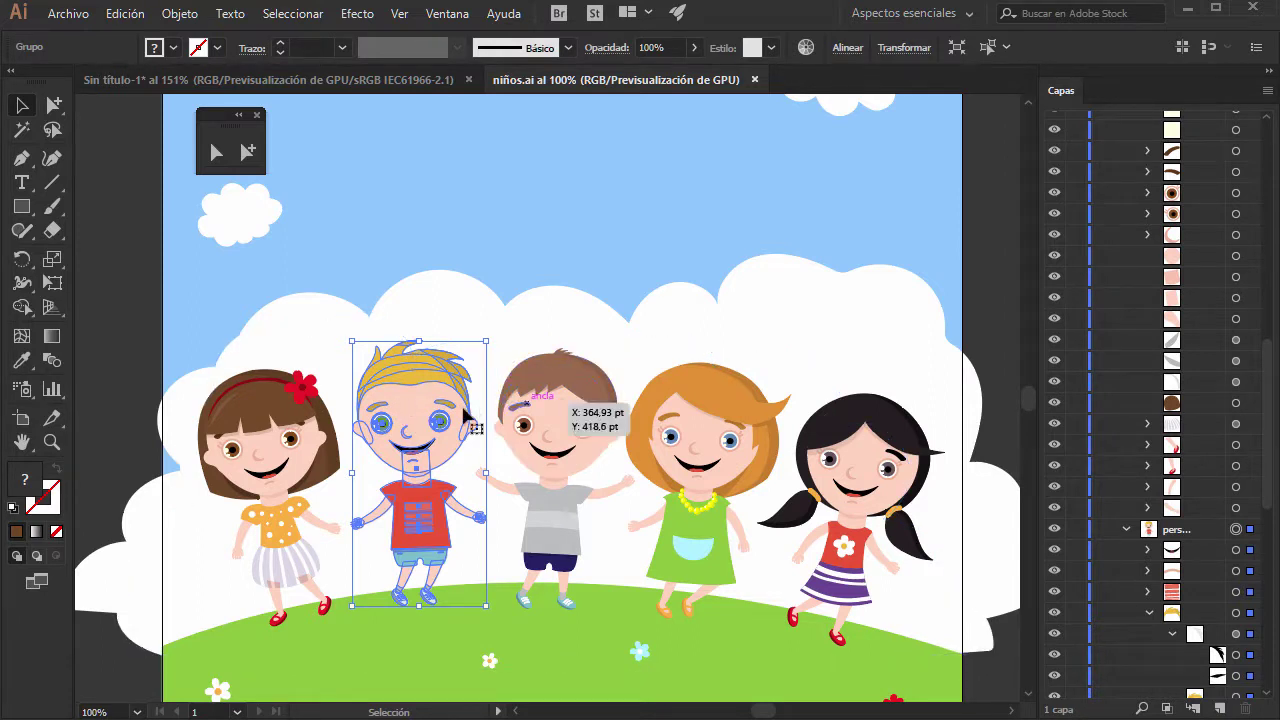
{"action": "mouse_move", "coordinate": [431, 398]}
{"action": "left_mouse_down"}
{"action": "mouse_move", "coordinate": [382, 457]}
{"action": "mouse_move", "coordinate": [530, 206]}
{"action": "left_mouse_up"}
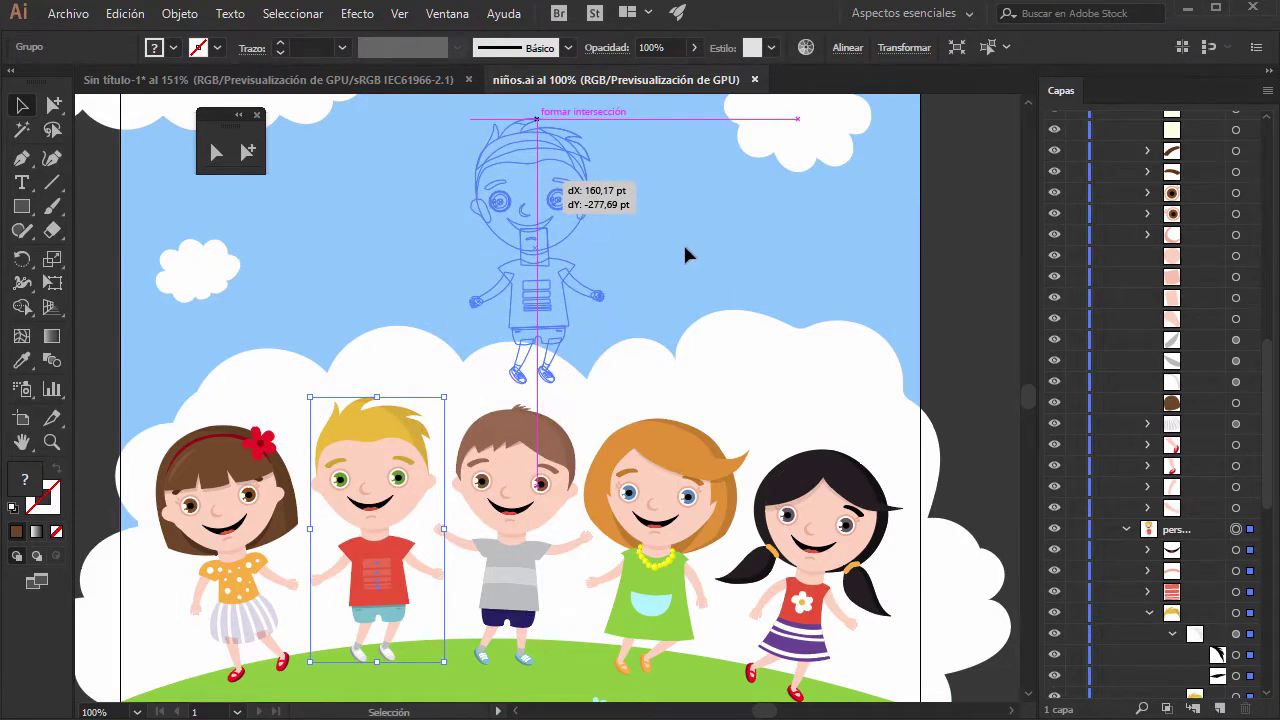
{"action": "left_click_drag", "start_coordinate": [700, 261], "coordinate": [665, 417]}
{"action": "left_click_drag", "start_coordinate": [493, 333], "coordinate": [489, 260]}
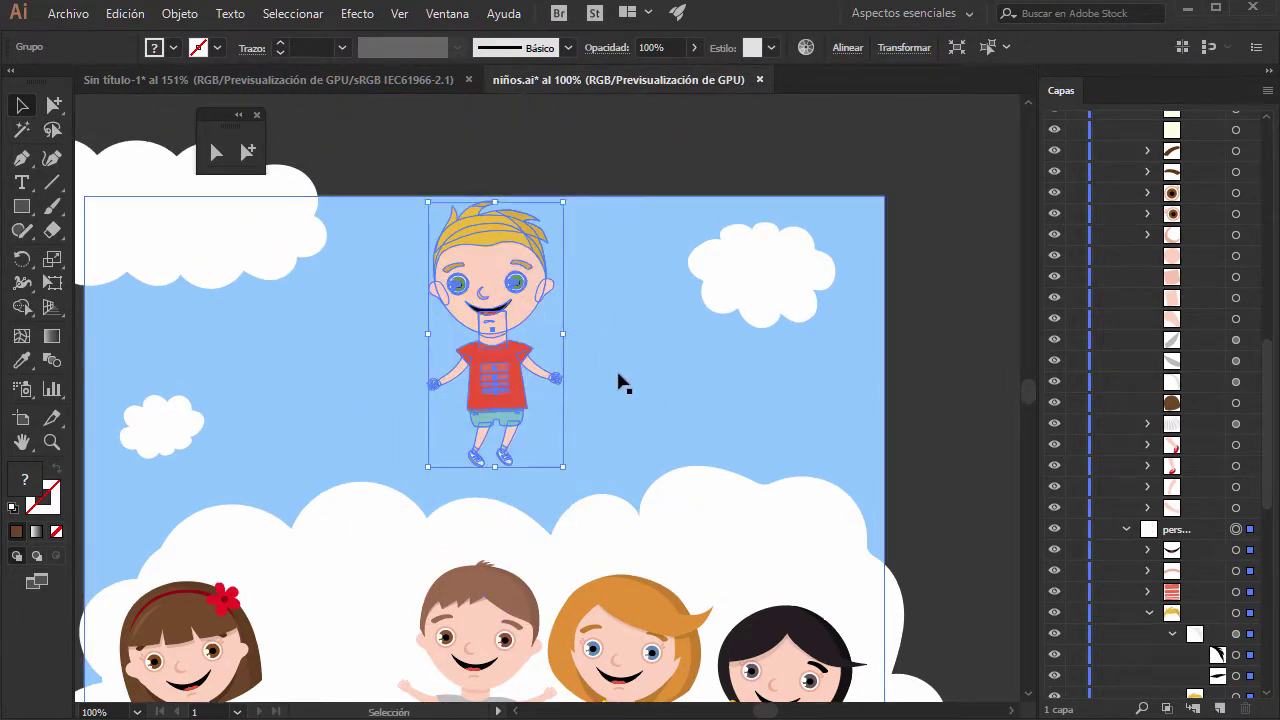
{"action": "left_click", "coordinate": [929, 337]}
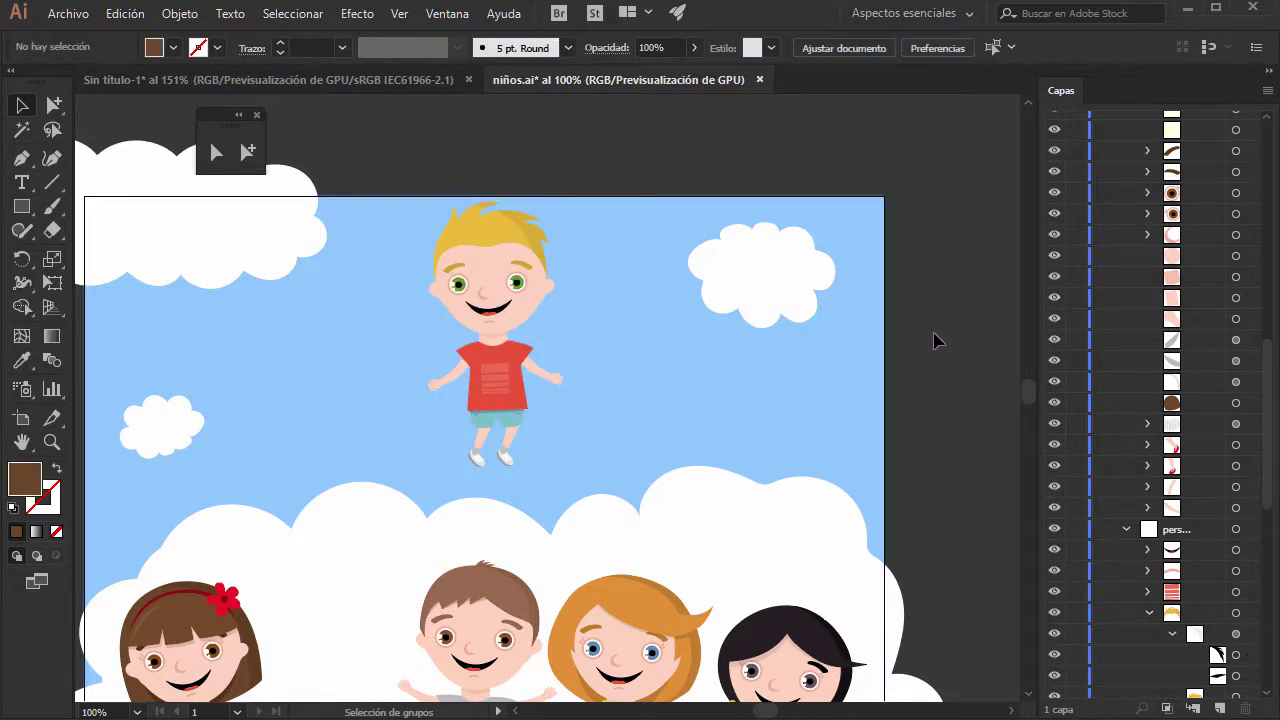
Zoom in and out around the boy and select his whole character group
{"action": "key", "text": "ctrl+plus"}
{"action": "key", "text": "ctrl+plus"}
{"action": "key", "text": "ctrl+plus"}
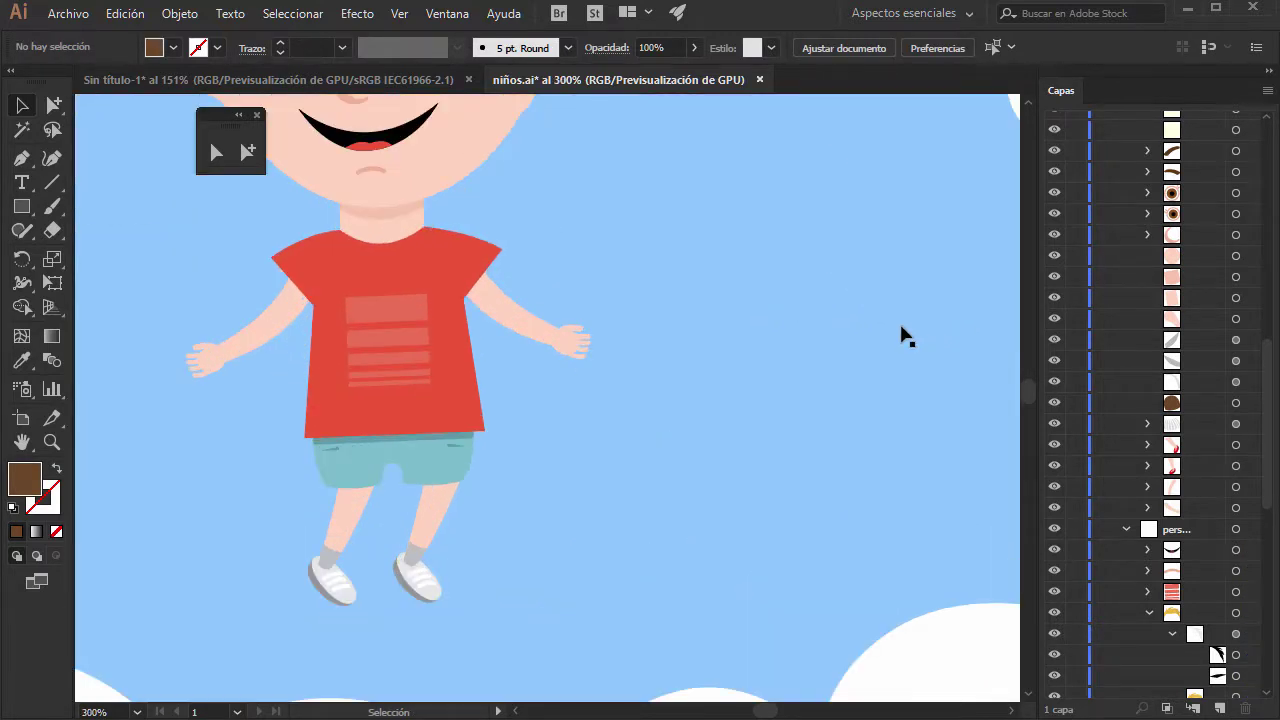
{"action": "left_click_drag", "start_coordinate": [363, 220], "coordinate": [503, 372]}
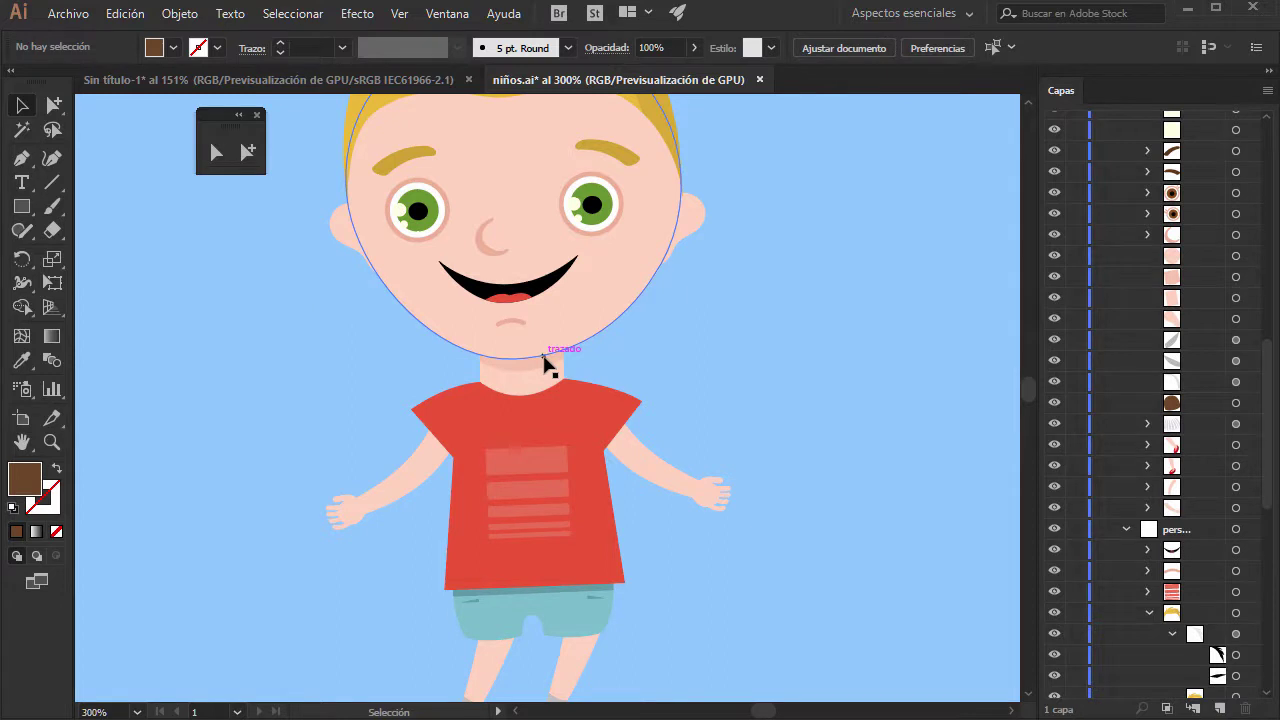
{"action": "key", "text": "ctrl+minus"}
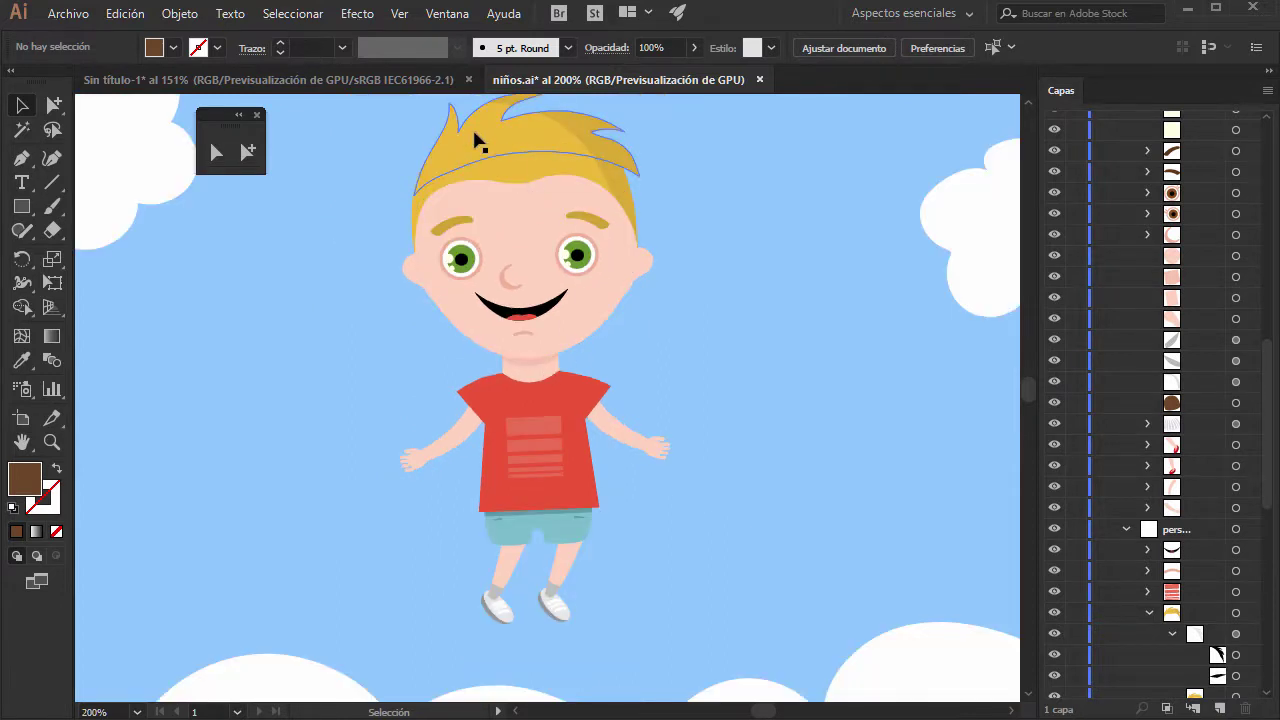
{"action": "left_click", "coordinate": [476, 150]}
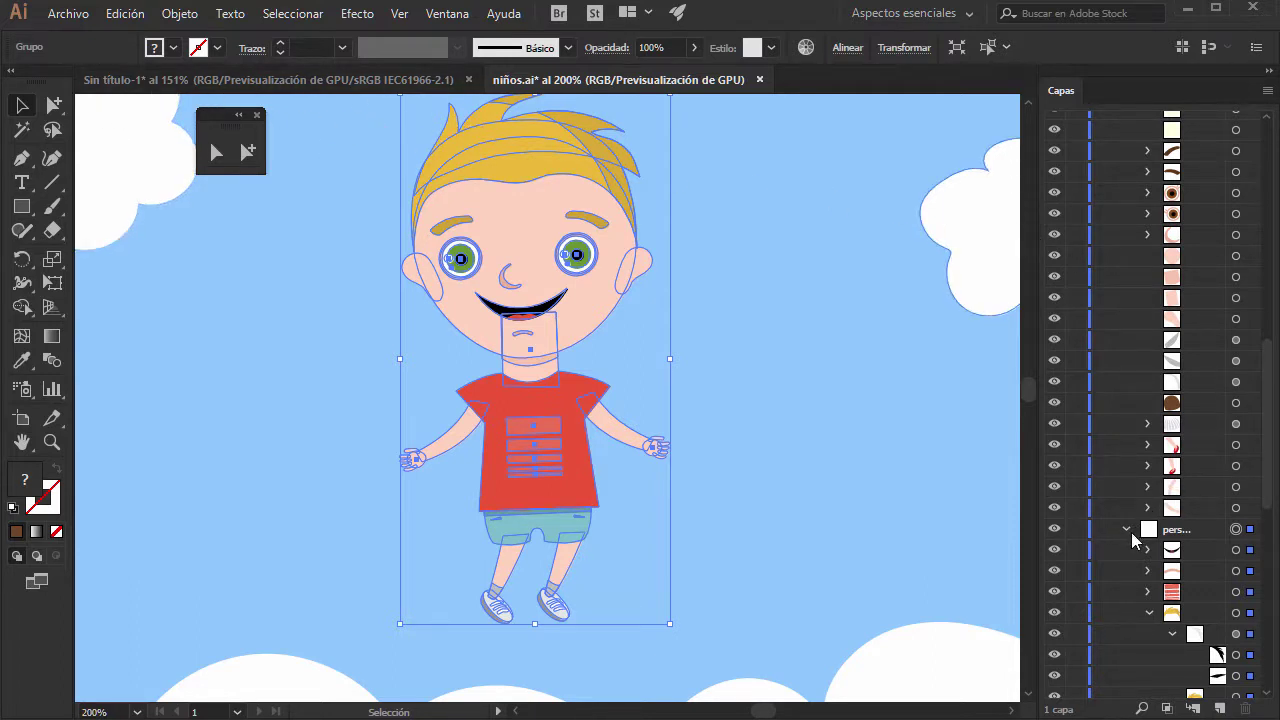
Collapse the expanded hair and person sublayers in the Layers panel
{"action": "left_click", "coordinate": [1147, 444]}
{"action": "scroll", "coordinate": [1145, 390], "scroll_direction": "up", "scroll_amount": 5}
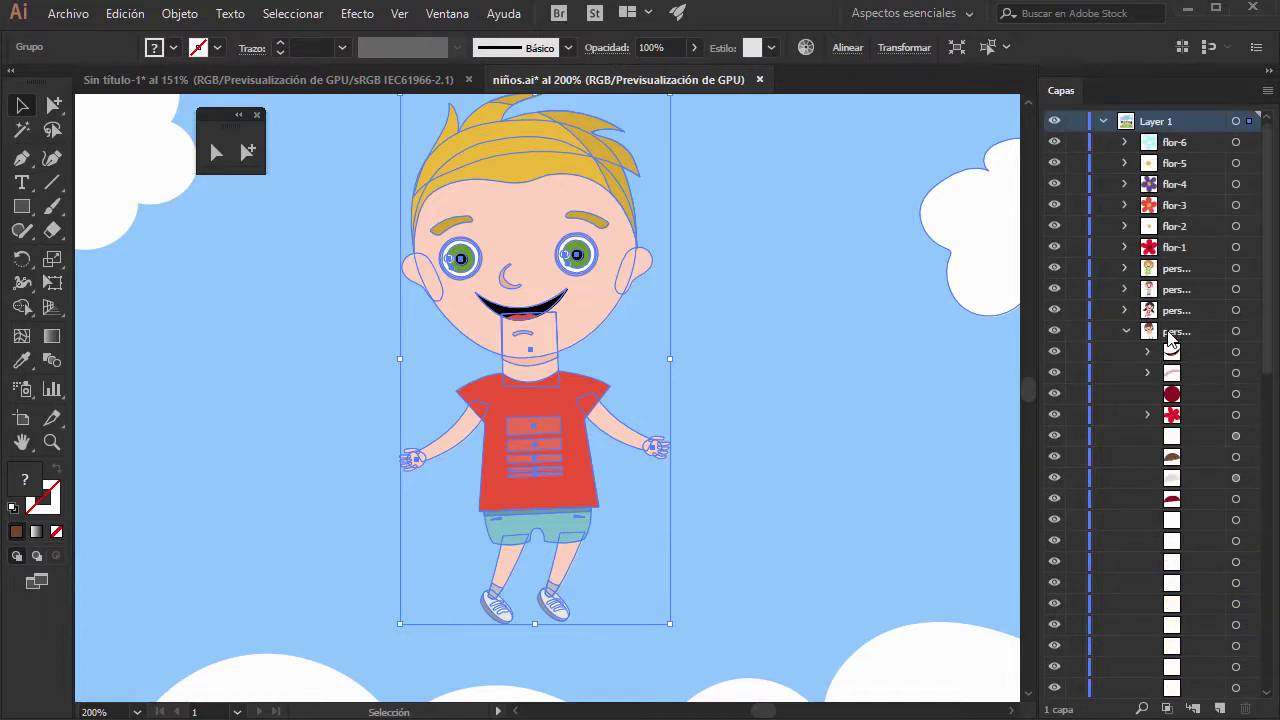
{"action": "left_click", "coordinate": [1126, 333]}
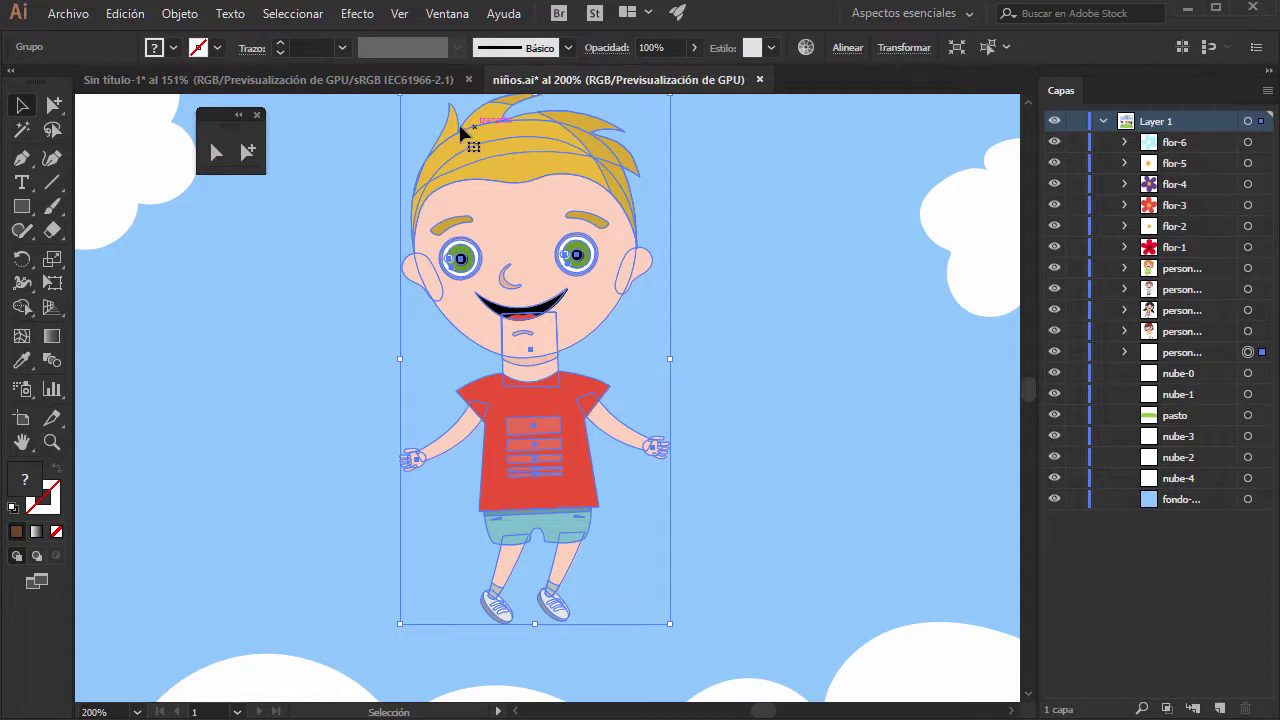
{"action": "double_click", "coordinate": [540, 172]}
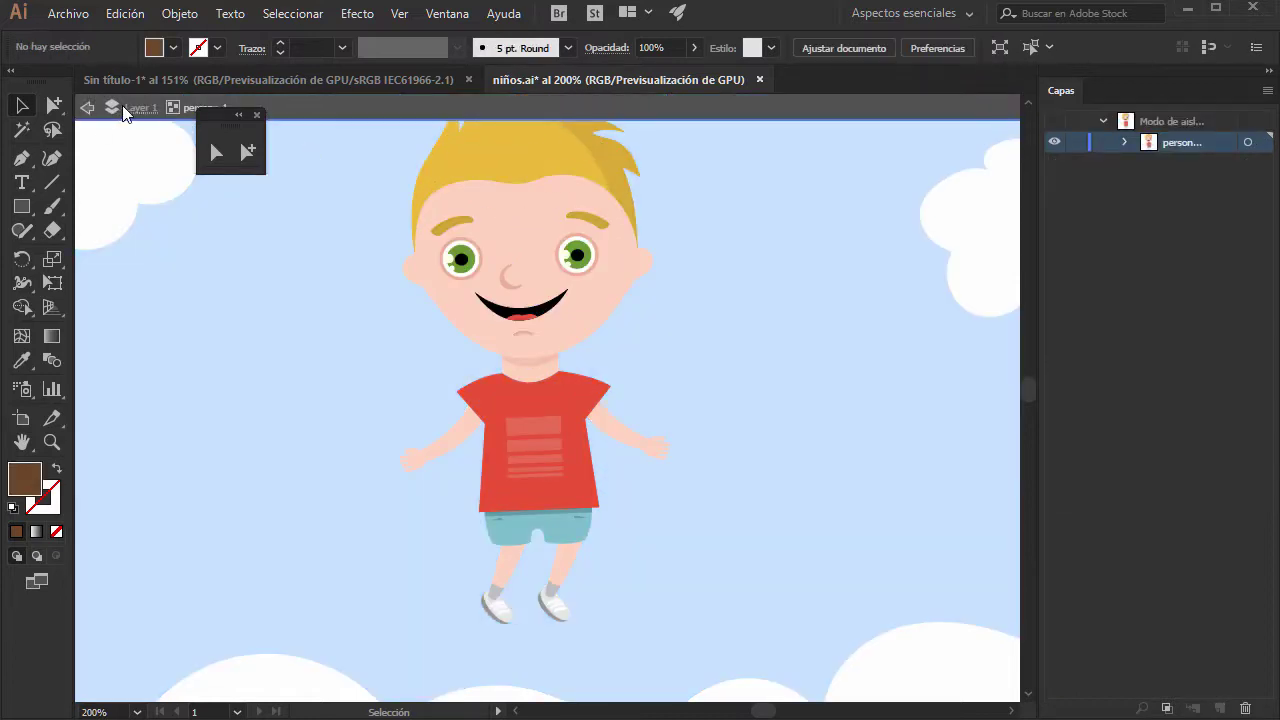
{"action": "left_click_drag", "start_coordinate": [217, 149], "coordinate": [188, 150]}
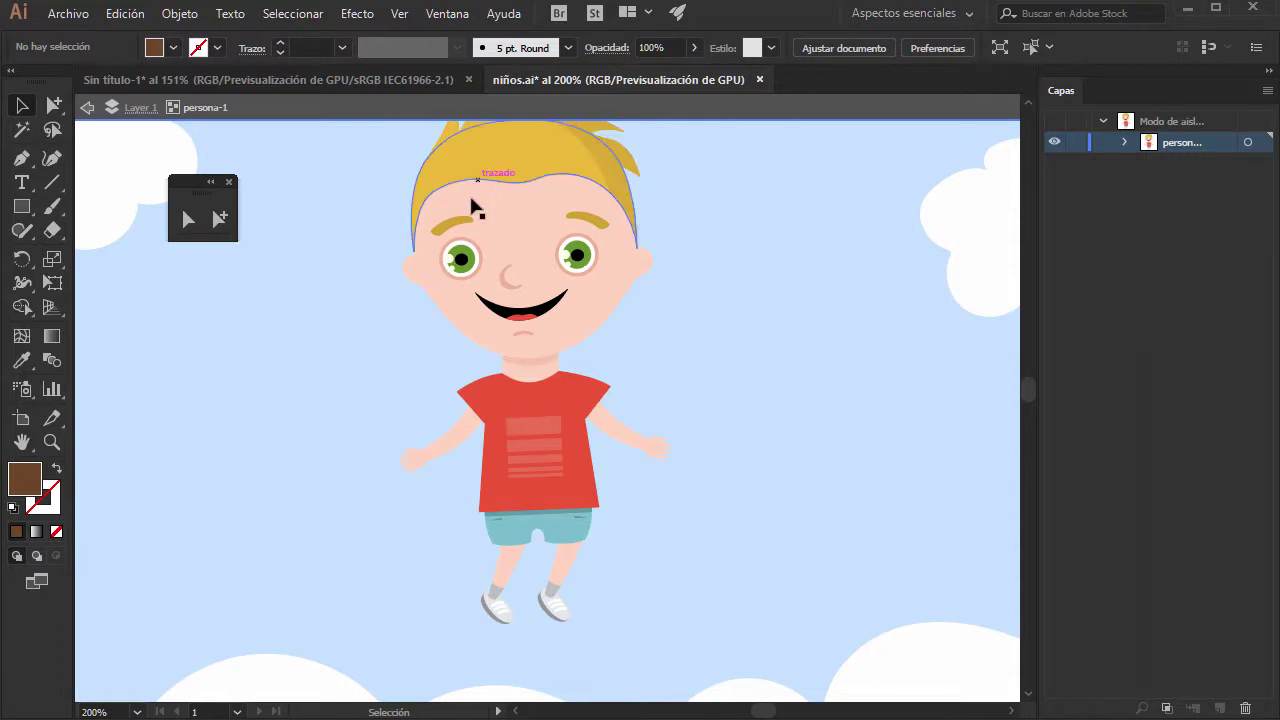
{"action": "left_click", "coordinate": [517, 147]}
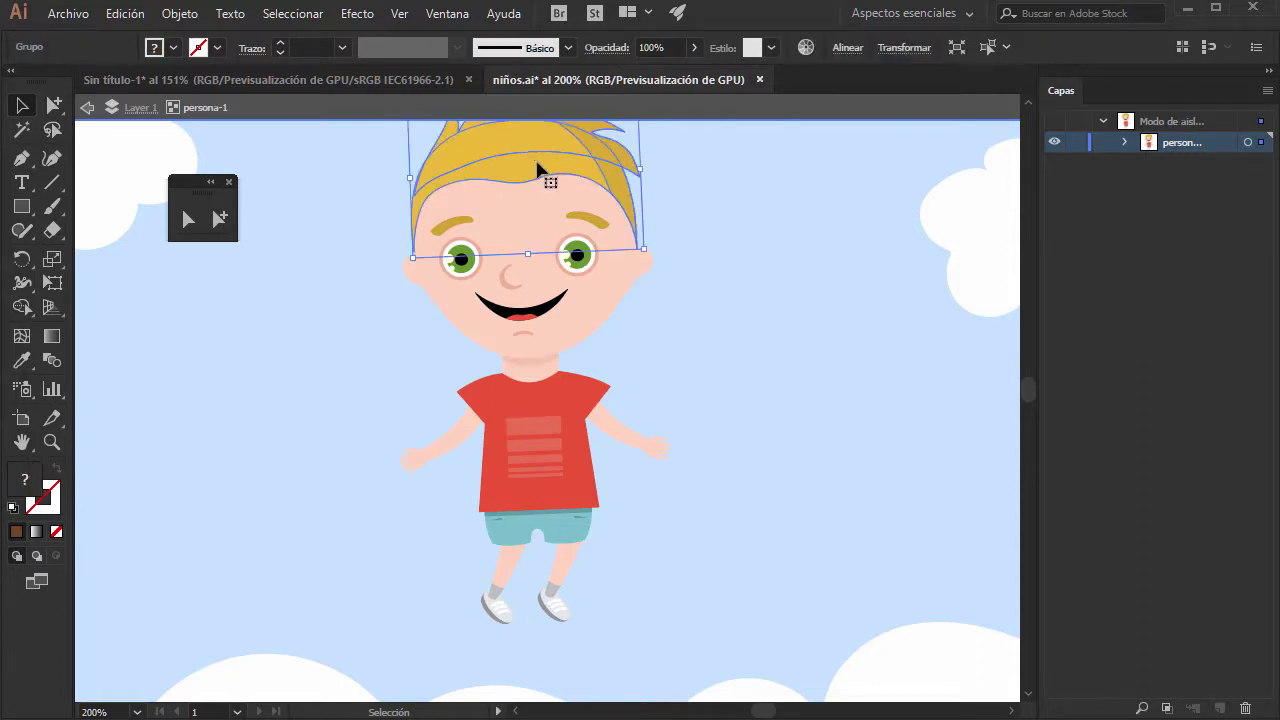
{"action": "left_click_drag", "start_coordinate": [546, 148], "coordinate": [518, 228]}
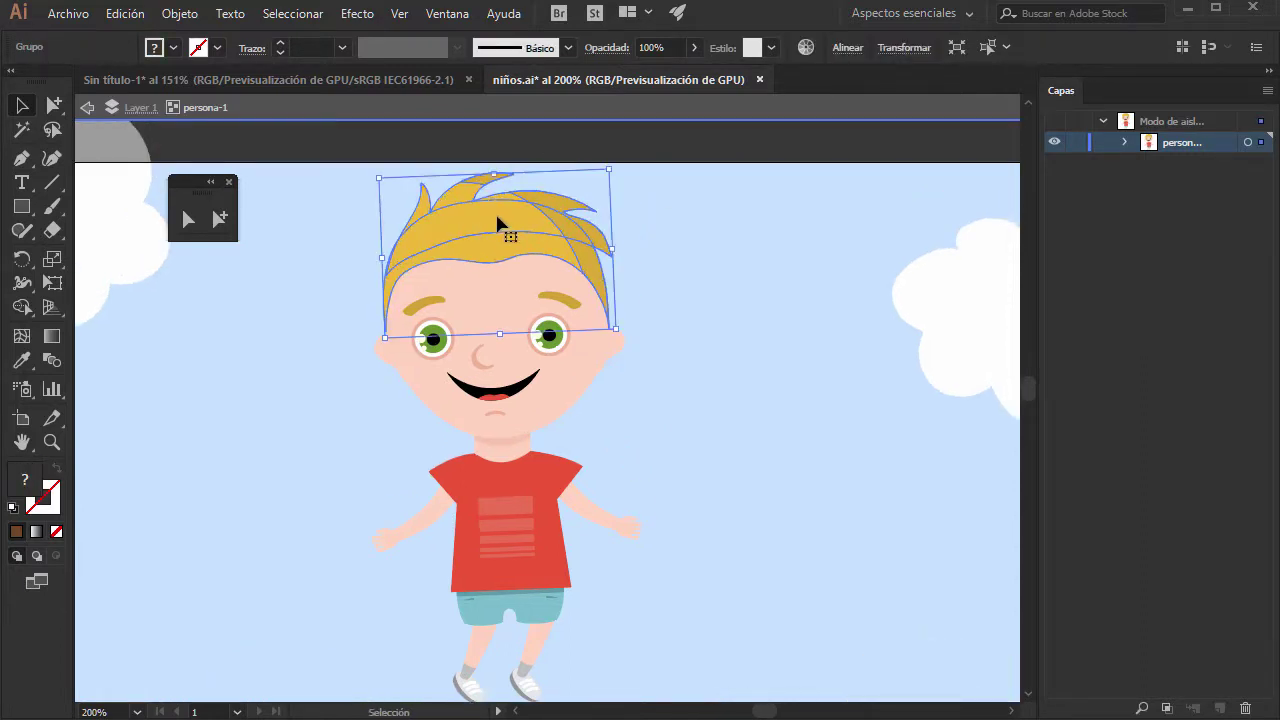
{"action": "double_click", "coordinate": [497, 222]}
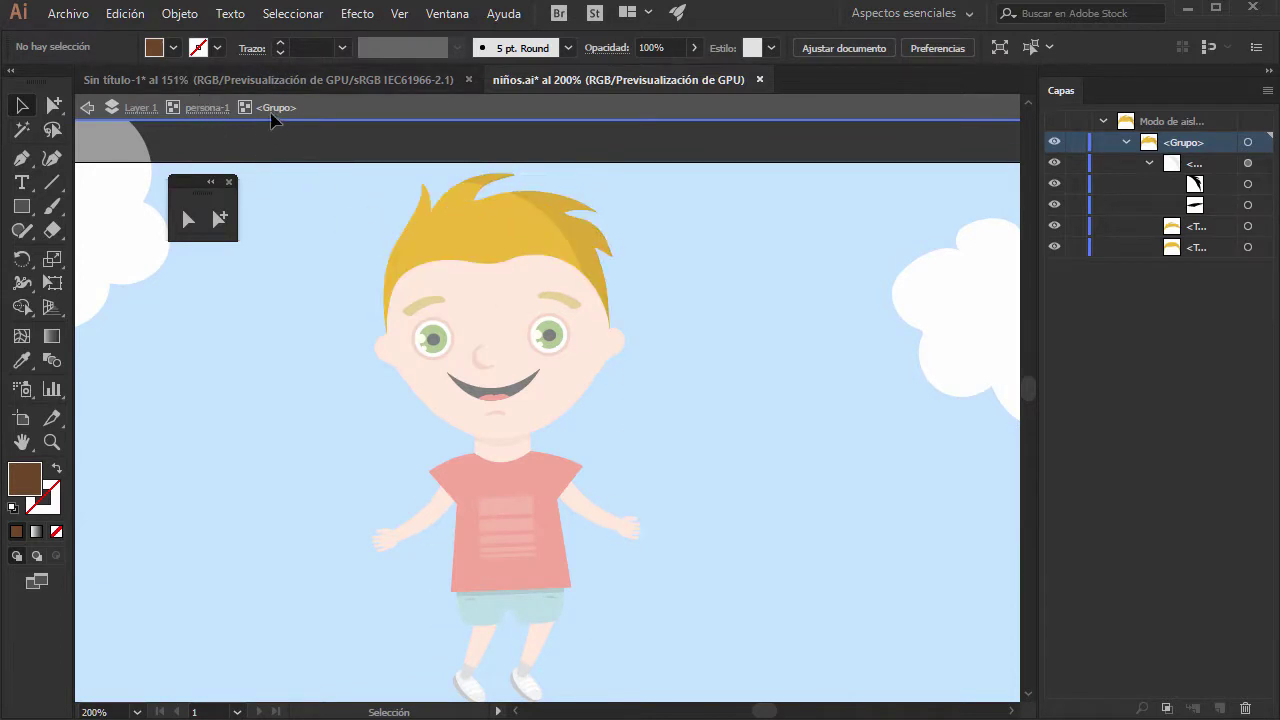
{"action": "left_click", "coordinate": [569, 234]}
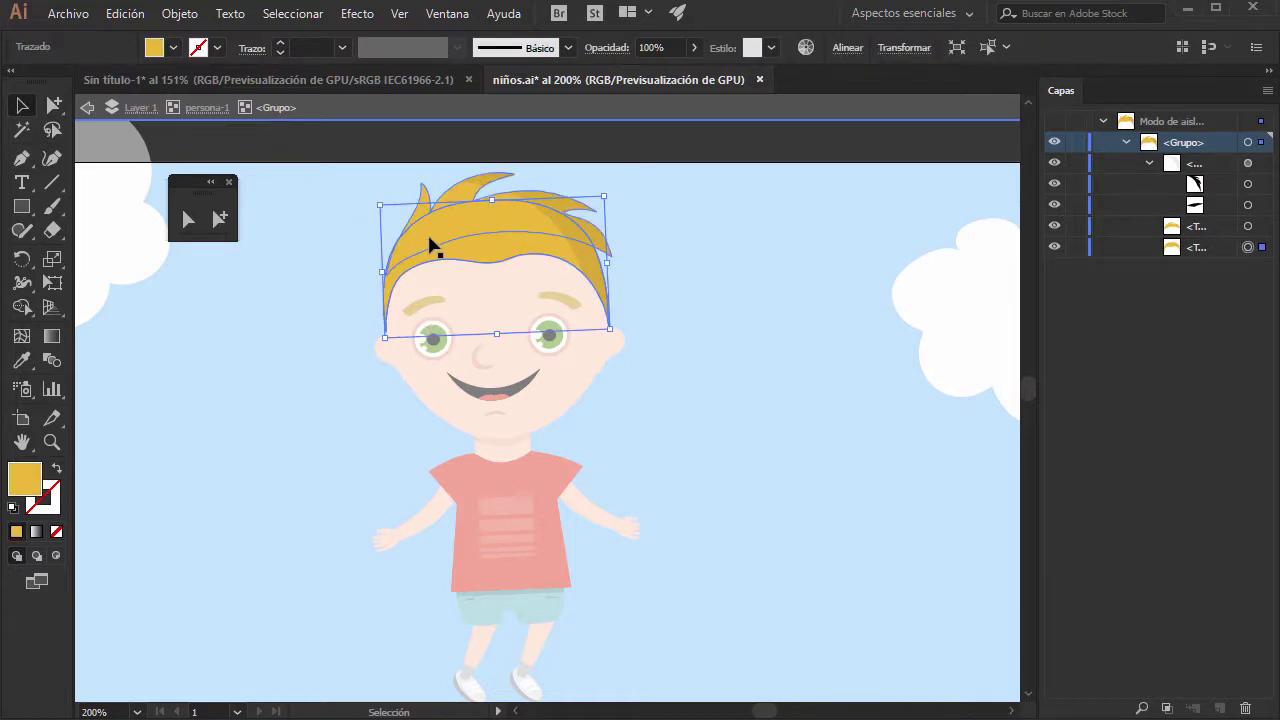
{"action": "double_click", "coordinate": [487, 247]}
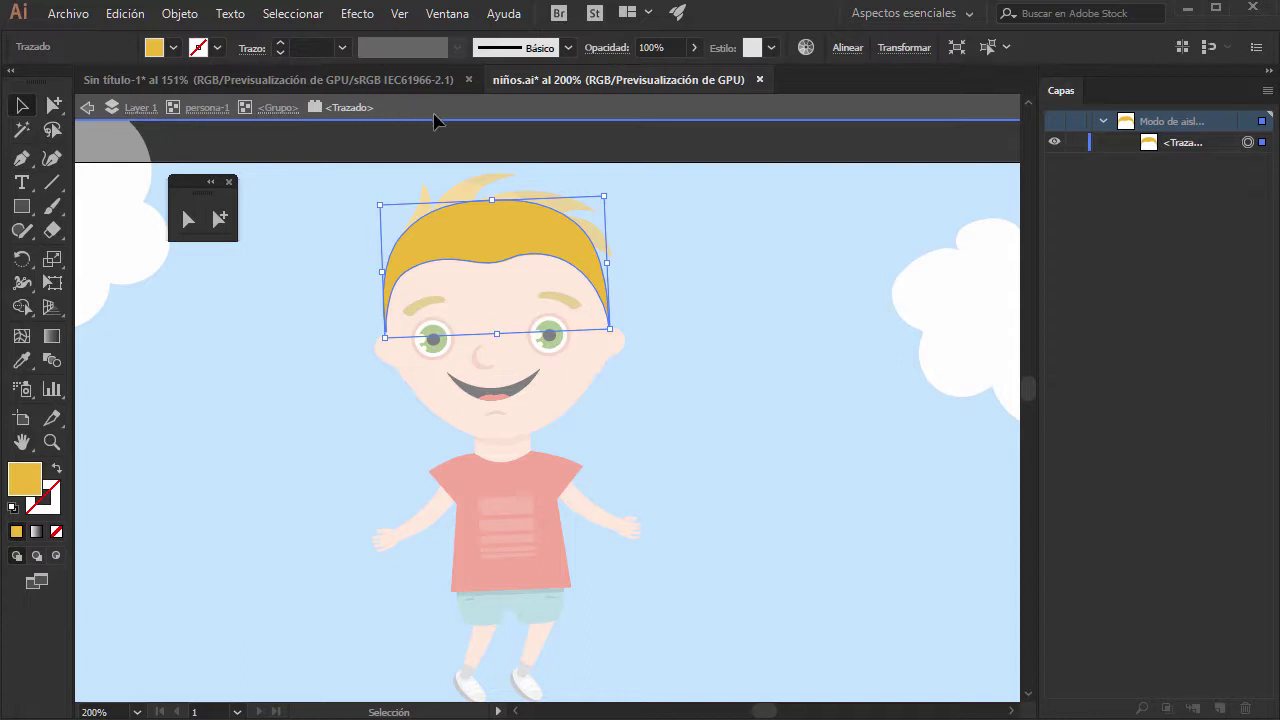
{"action": "left_click", "coordinate": [87, 107]}
{"action": "left_click", "coordinate": [87, 108]}
{"action": "left_click", "coordinate": [88, 110]}
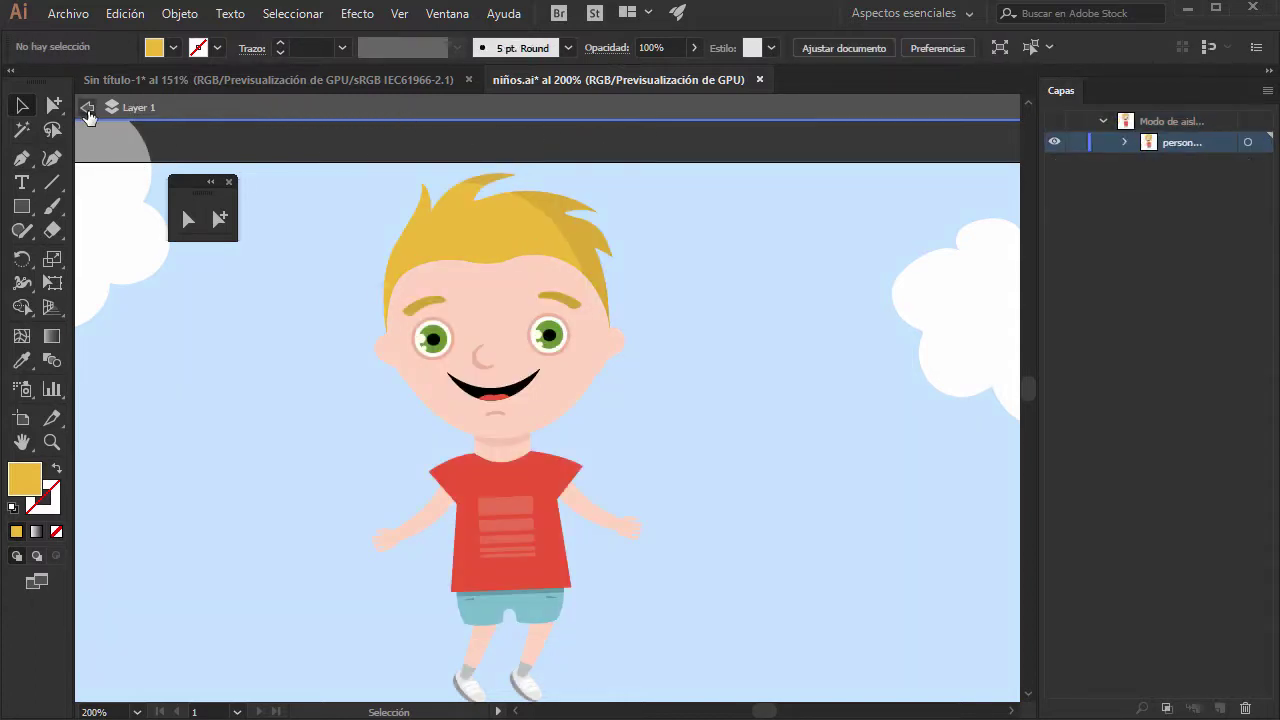
{"action": "left_click", "coordinate": [88, 110]}
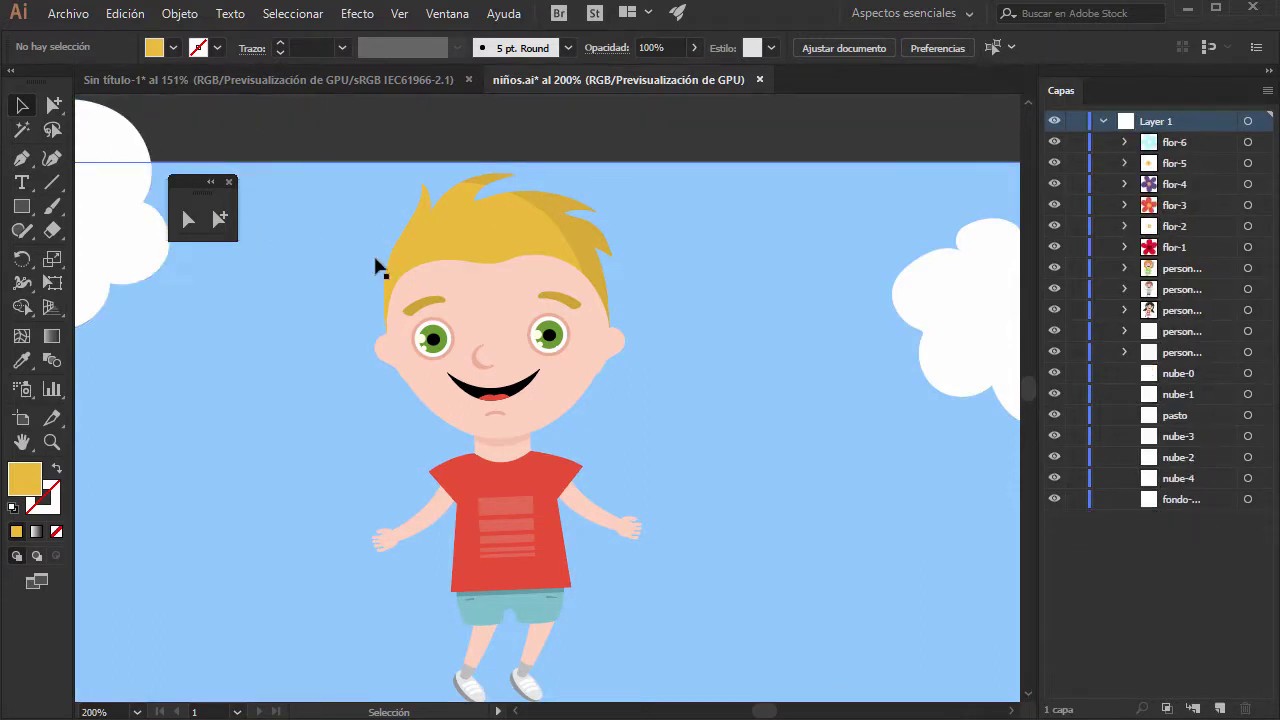
{"action": "left_click", "coordinate": [517, 229]}
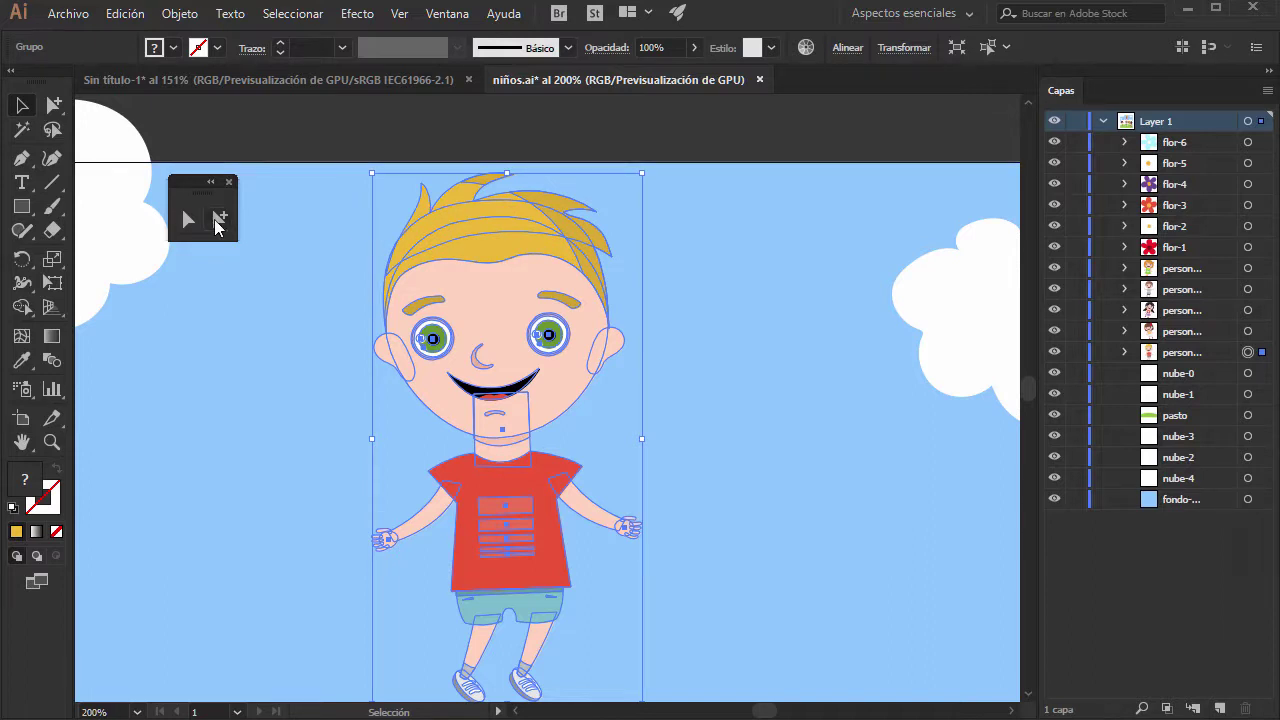
With Group Selection, deselect and then pick only the boy's spiky top hair strand
{"action": "left_click", "coordinate": [219, 221]}
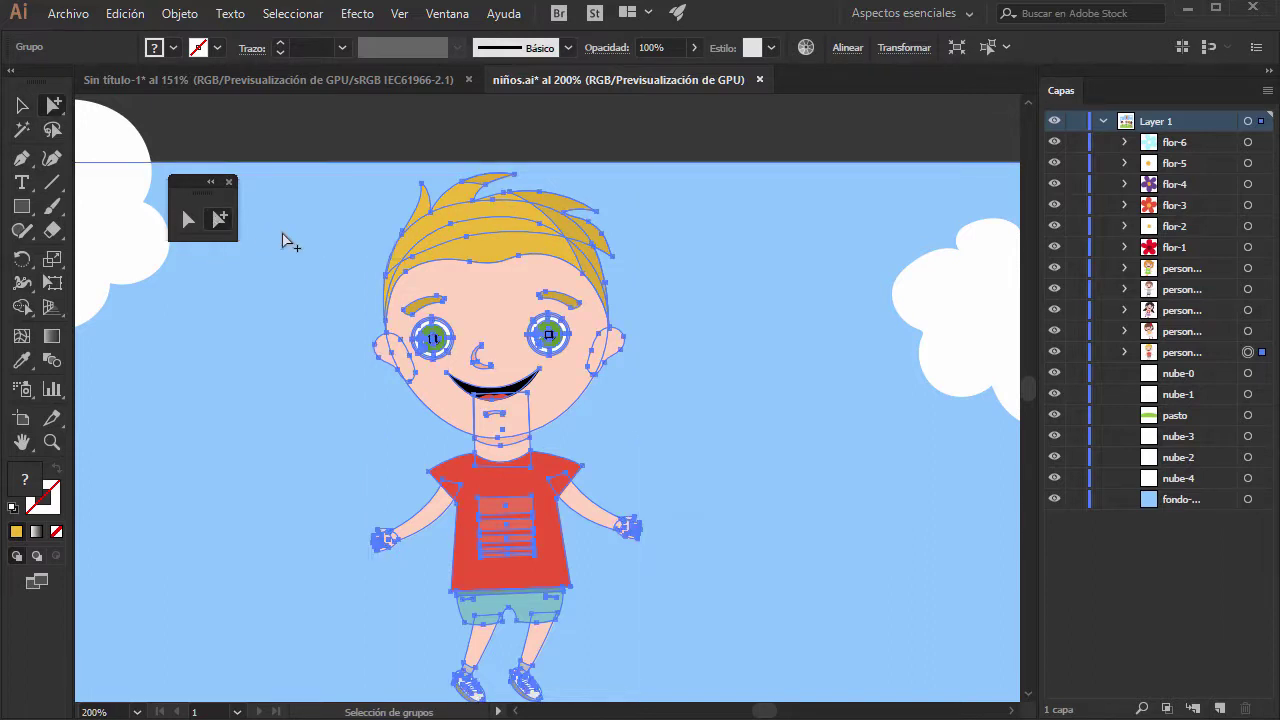
{"action": "left_click", "coordinate": [348, 140]}
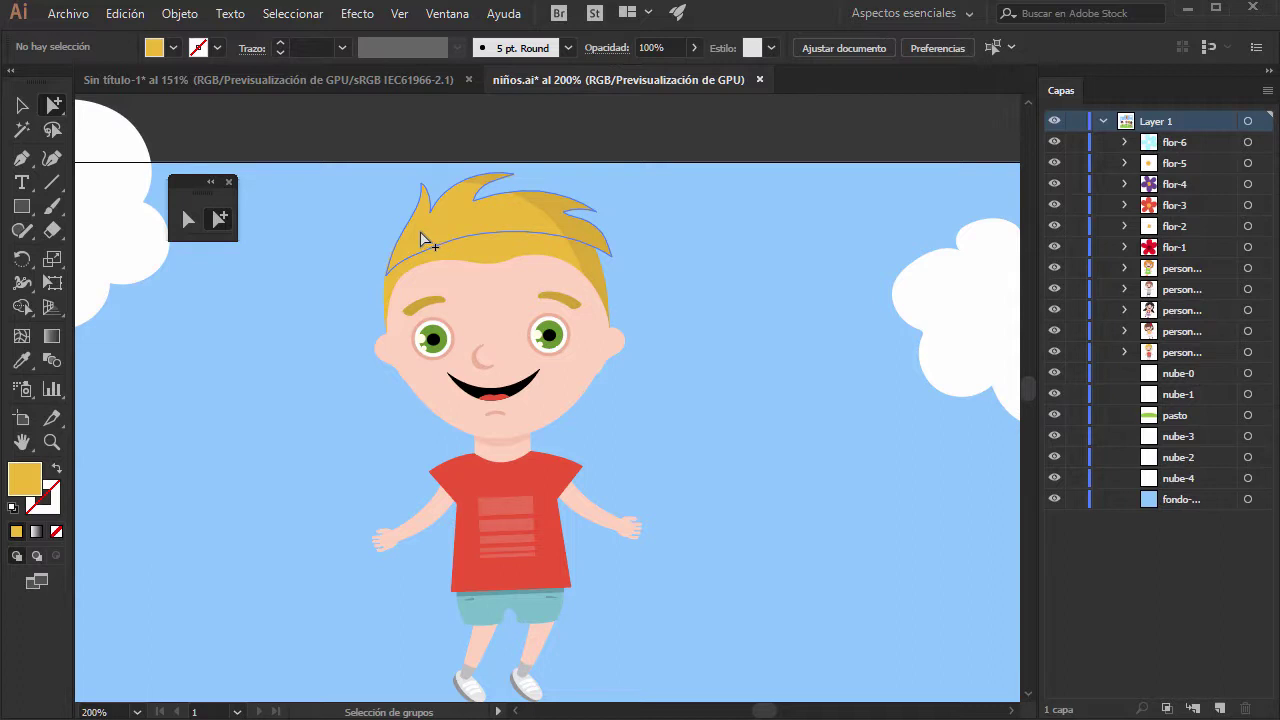
{"action": "left_click", "coordinate": [421, 240]}
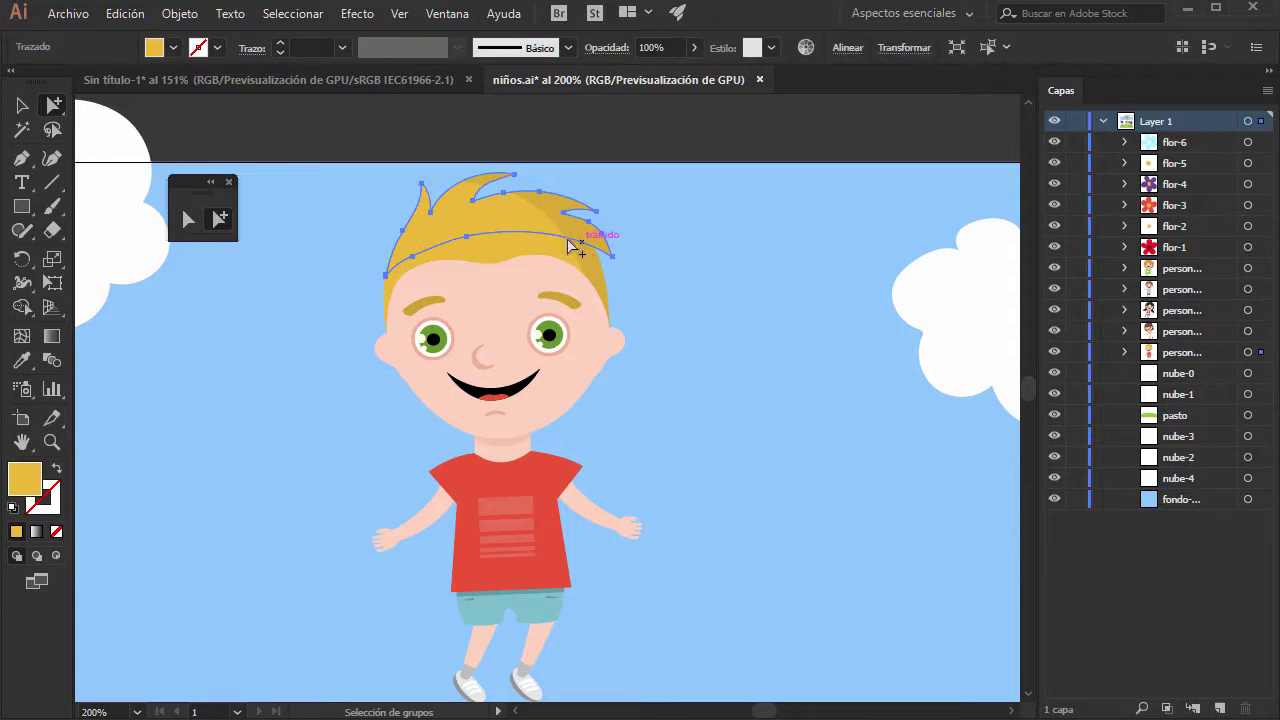
Drag the spiky hair strand off the head and settle it left of his face
{"action": "mouse_move", "coordinate": [427, 246]}
{"action": "left_mouse_down"}
{"action": "mouse_move", "coordinate": [226, 397]}
{"action": "mouse_move", "coordinate": [204, 429]}
{"action": "left_mouse_up"}
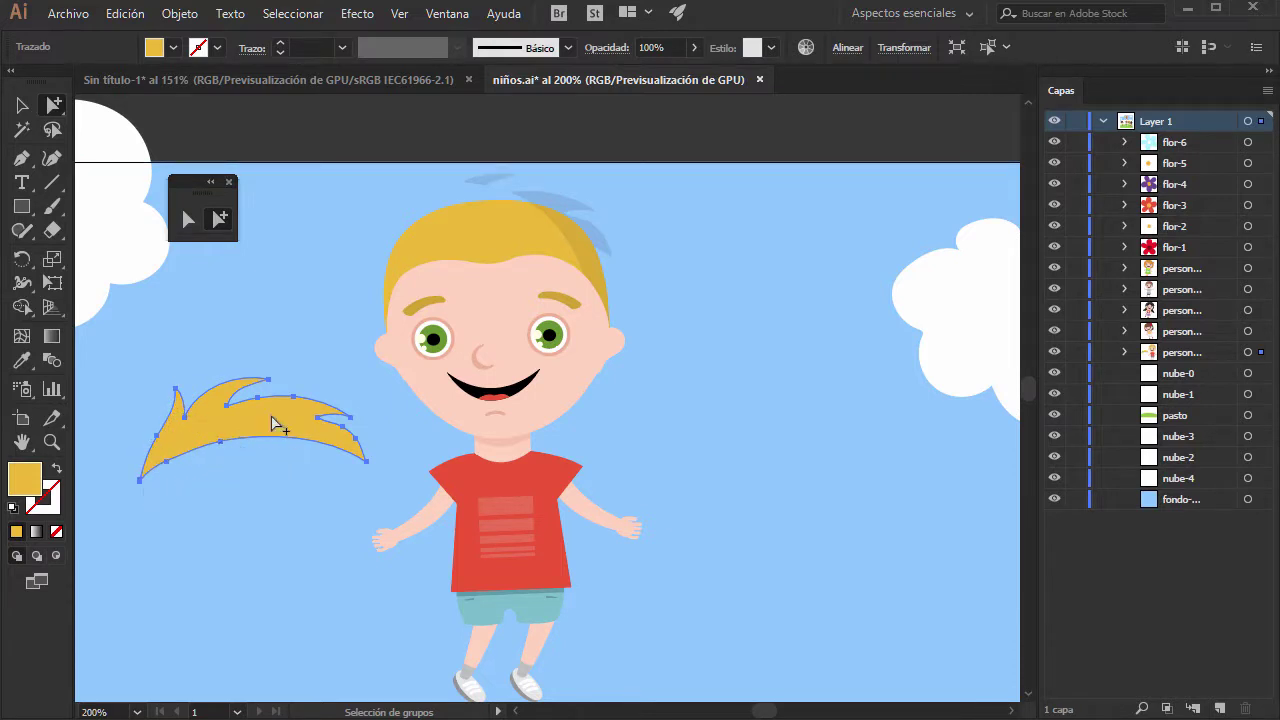
{"action": "mouse_move", "coordinate": [271, 420]}
{"action": "left_mouse_down"}
{"action": "mouse_move", "coordinate": [250, 336]}
{"action": "mouse_move", "coordinate": [279, 484]}
{"action": "mouse_move", "coordinate": [276, 379]}
{"action": "left_mouse_up"}
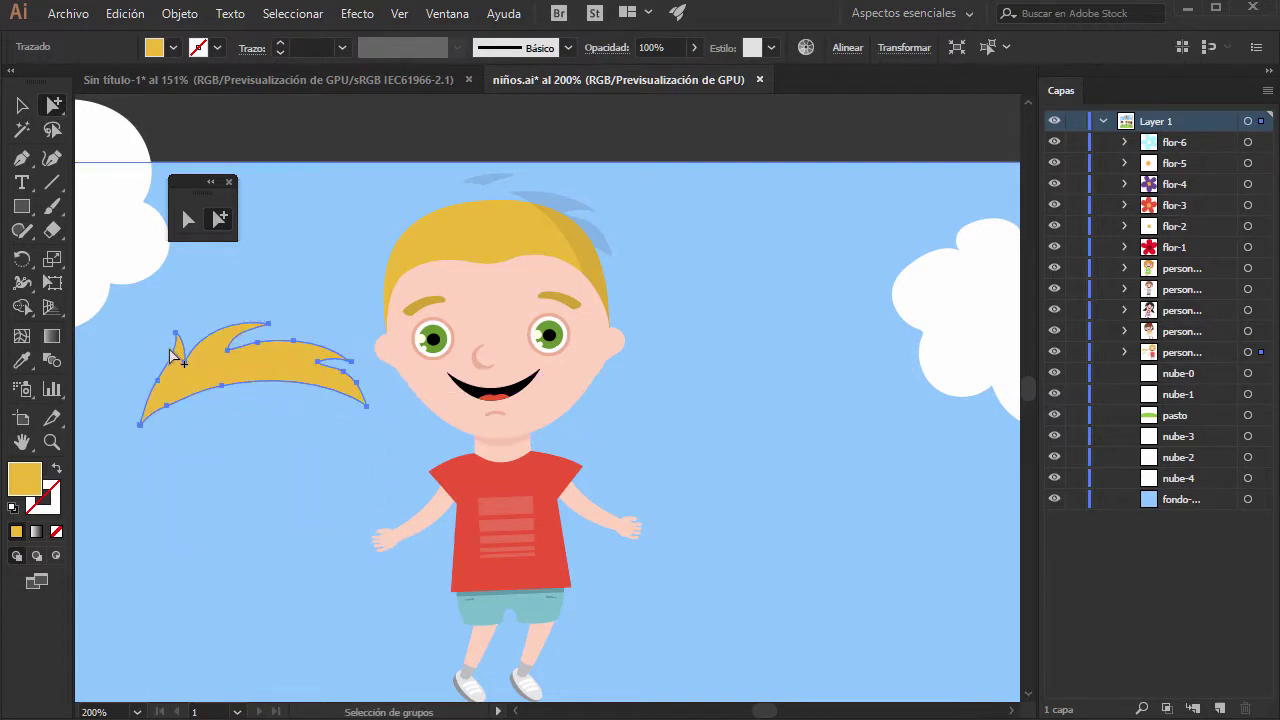
{"action": "left_click_drag", "start_coordinate": [268, 377], "coordinate": [278, 408]}
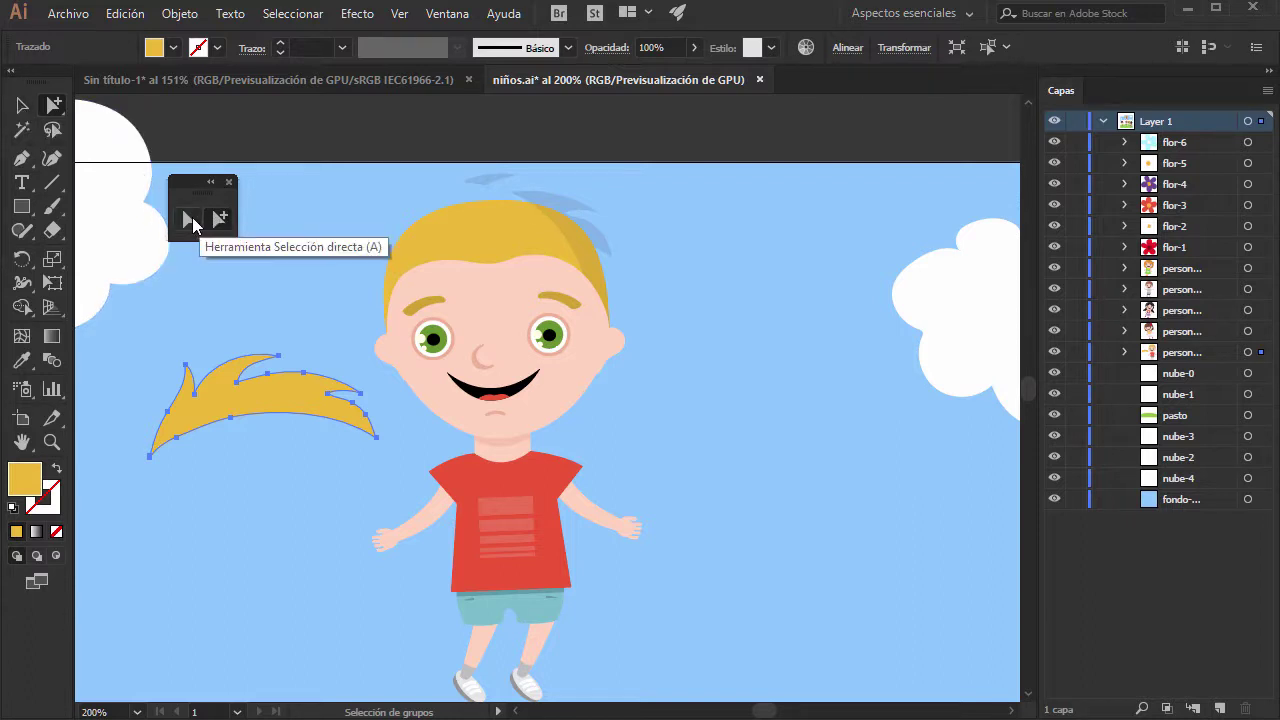
Reshape the hair strand's anchor points with Direct Selection, undoing the tip edits
{"action": "left_click", "coordinate": [186, 219]}
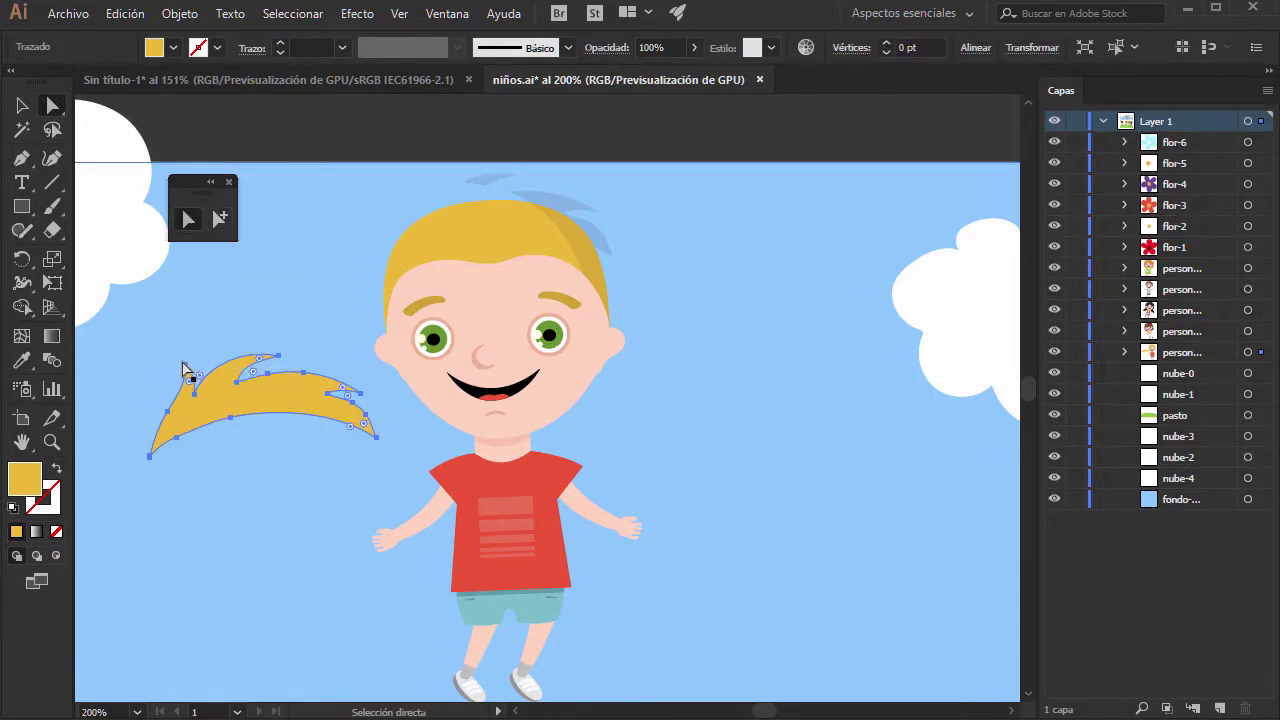
{"action": "left_click_drag", "start_coordinate": [186, 368], "coordinate": [187, 364]}
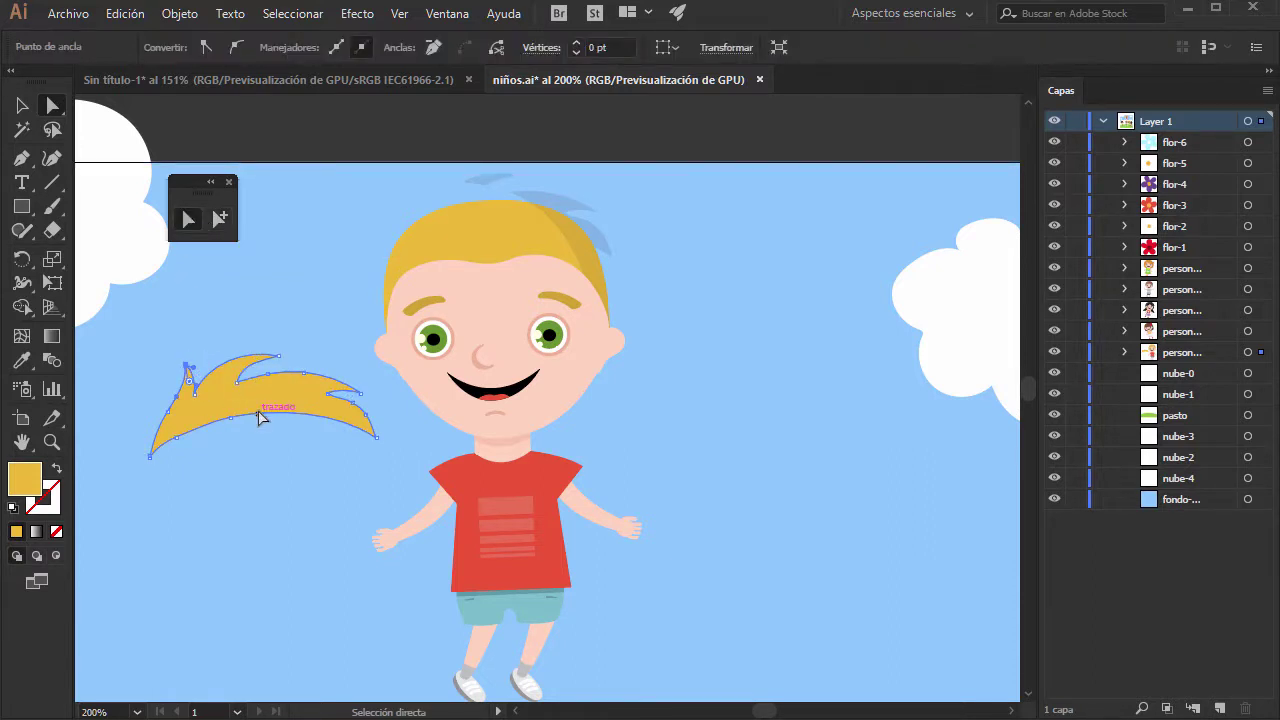
{"action": "key", "text": "ctrl+plus"}
{"action": "key", "text": "ctrl+plus"}
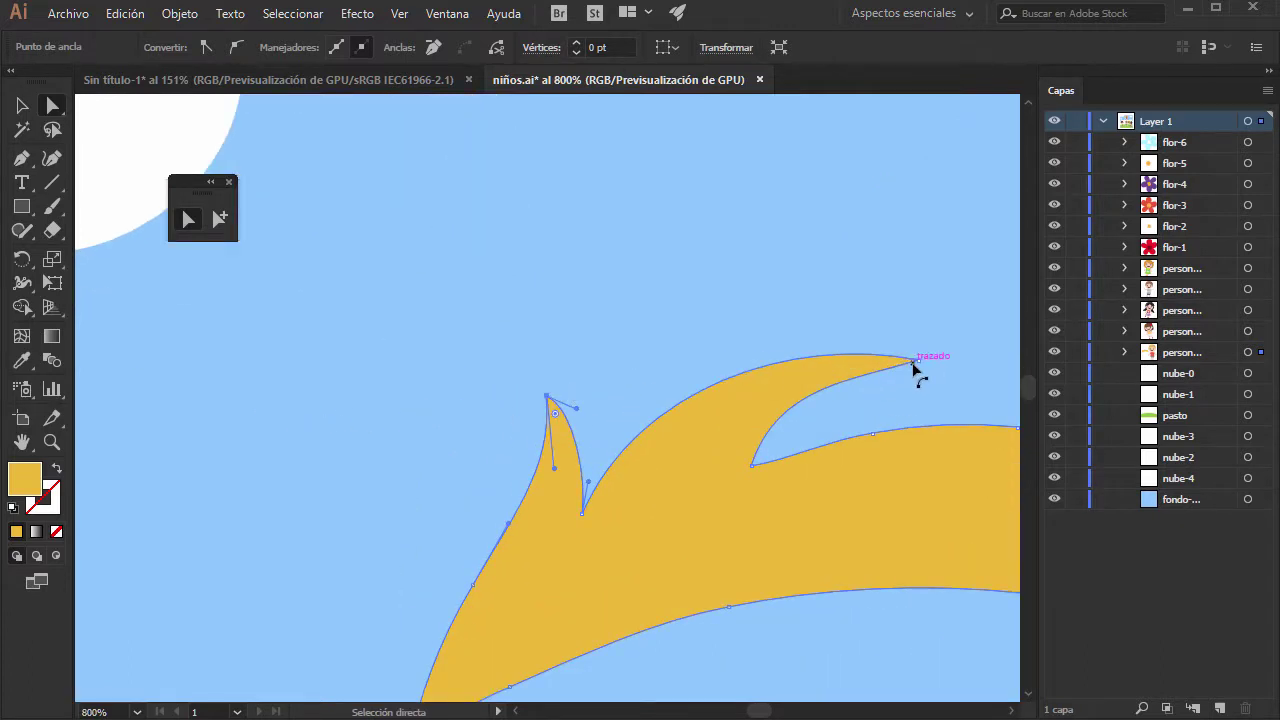
{"action": "left_click", "coordinate": [920, 361]}
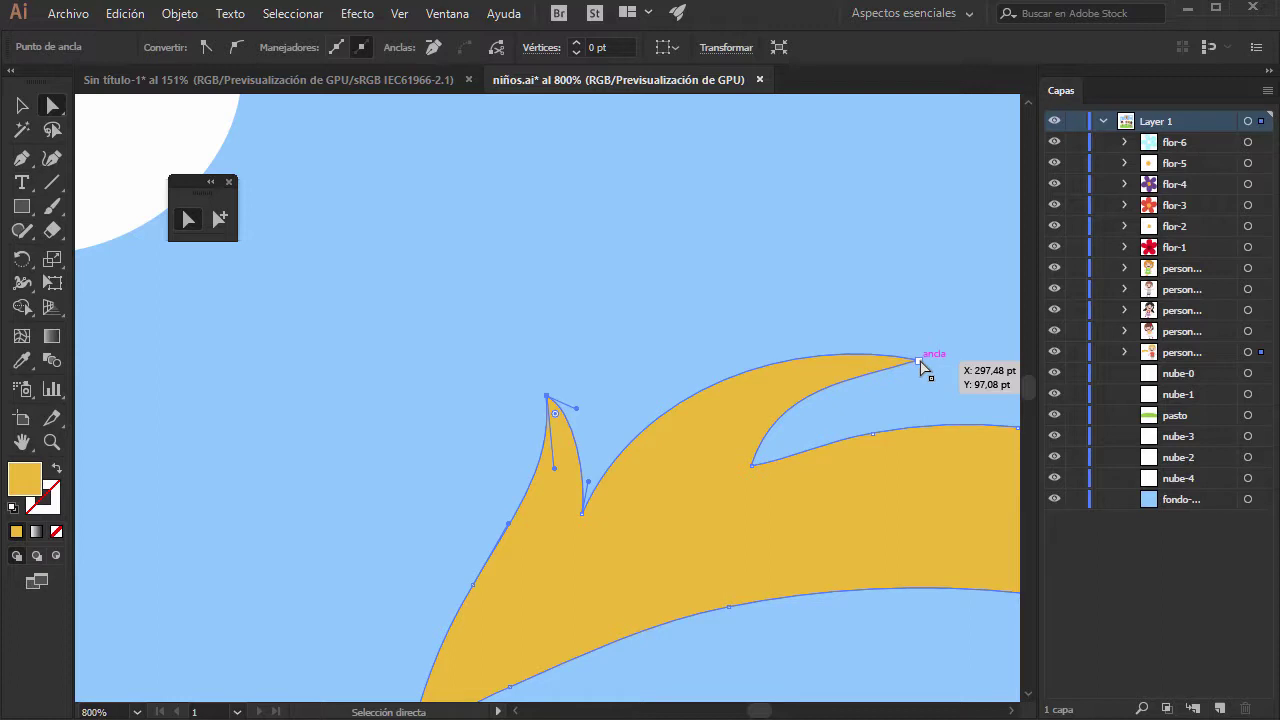
{"action": "left_click_drag", "start_coordinate": [920, 361], "coordinate": [749, 215]}
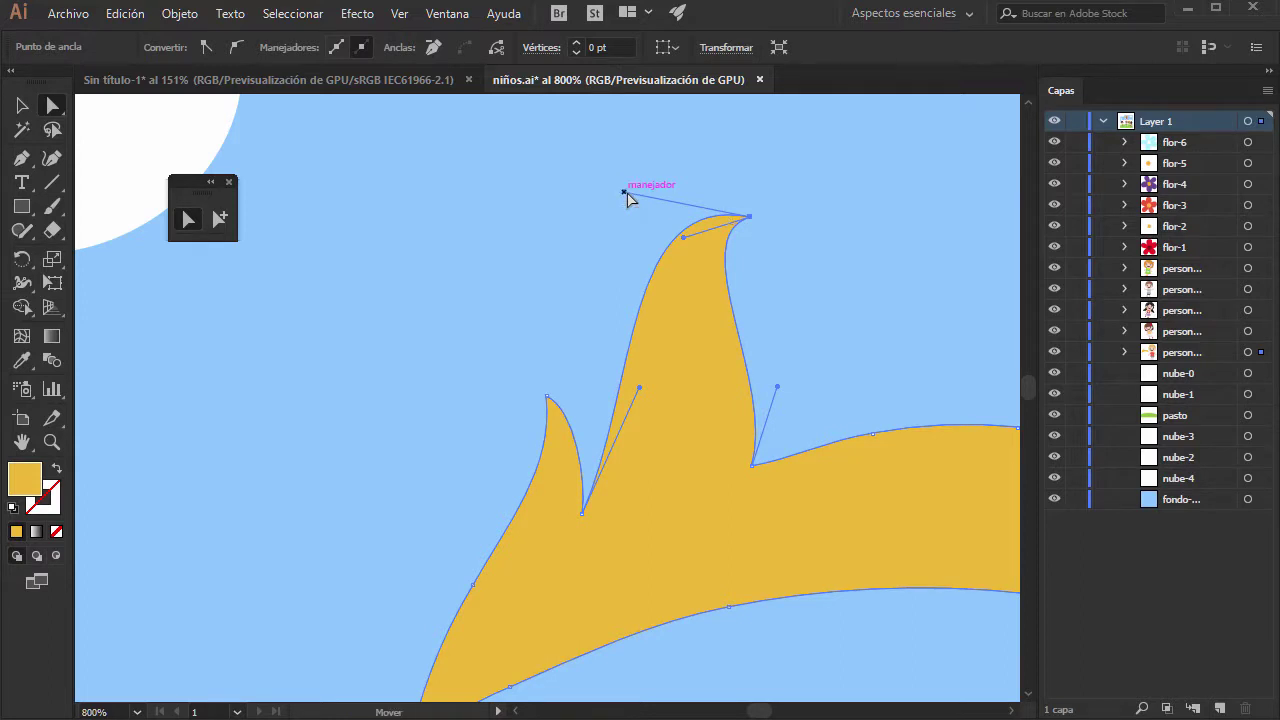
{"action": "mouse_move", "coordinate": [624, 191]}
{"action": "left_mouse_down"}
{"action": "mouse_move", "coordinate": [581, 170]}
{"action": "mouse_move", "coordinate": [396, 181]}
{"action": "left_mouse_up"}
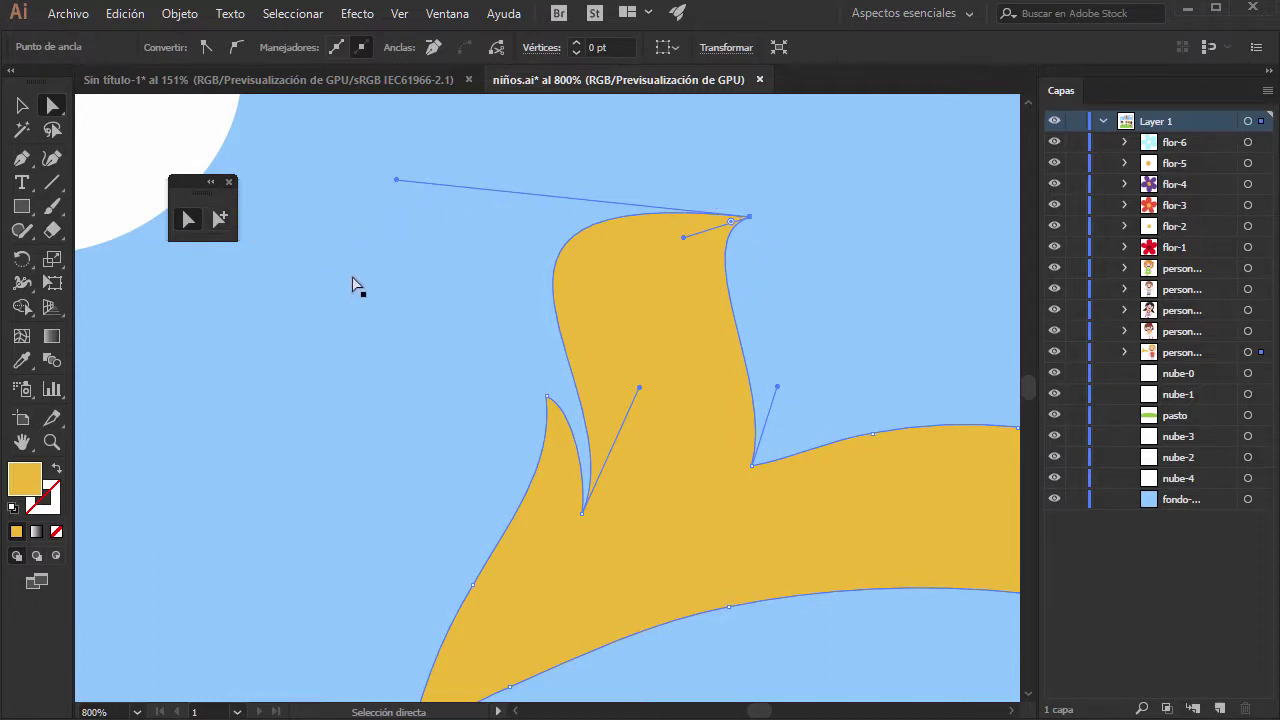
{"action": "key", "text": "ctrl+z"}
{"action": "key", "text": "ctrl+z"}
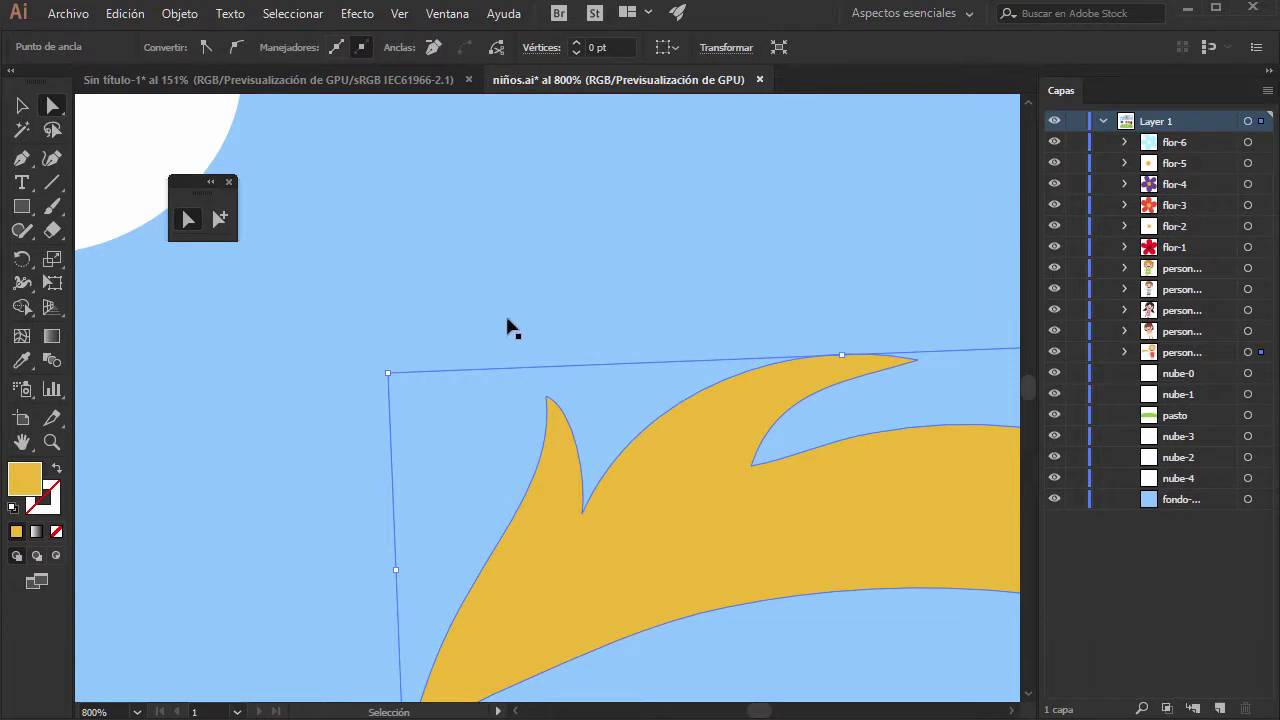
{"action": "key", "text": "ctrl+z"}
{"action": "key", "text": "ctrl+z"}
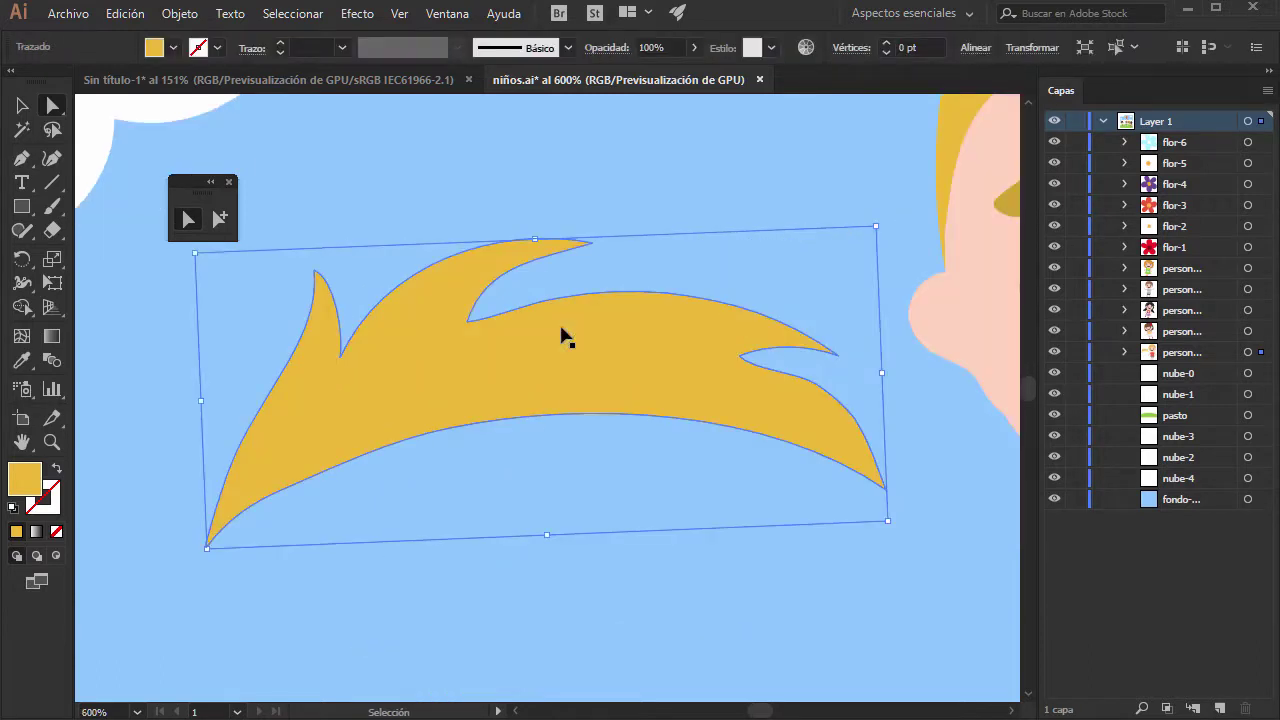
{"action": "key", "text": "ctrl+minus"}
{"action": "key", "text": "ctrl+minus"}
Return to the Selection tool and switch to the 'Sin título-1' document
{"action": "left_click", "coordinate": [220, 219]}
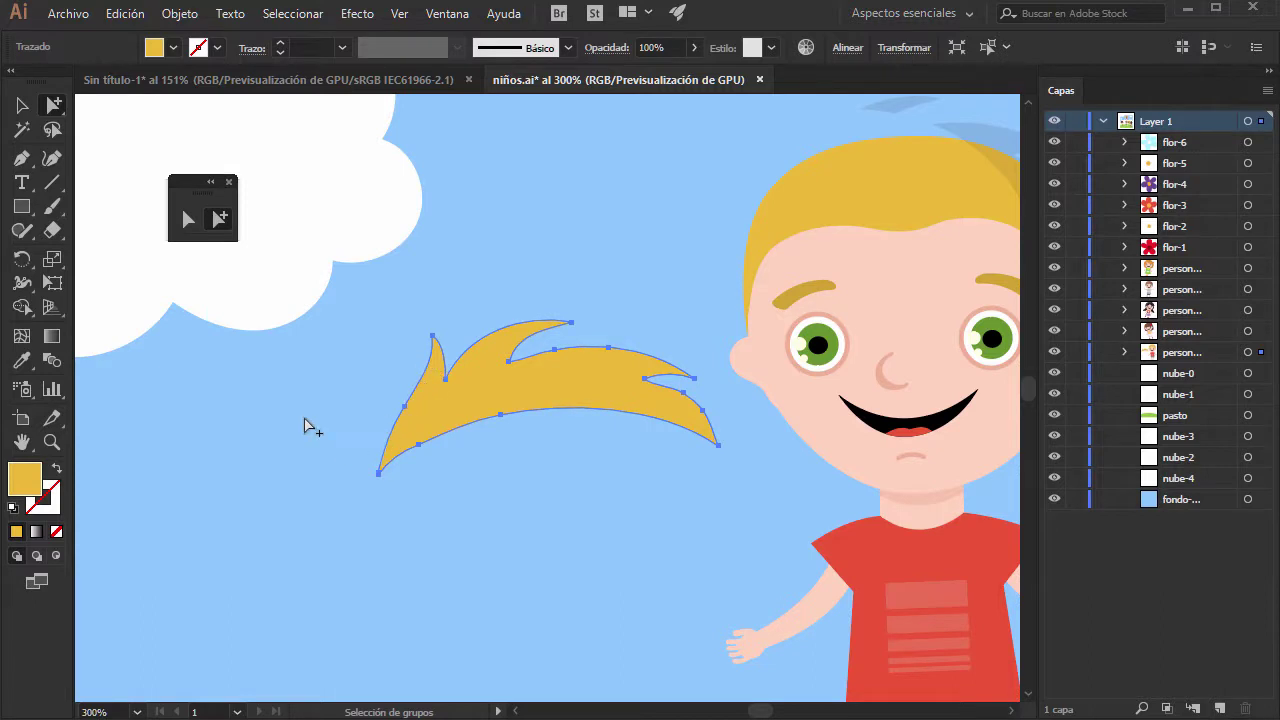
{"action": "left_click", "coordinate": [22, 106]}
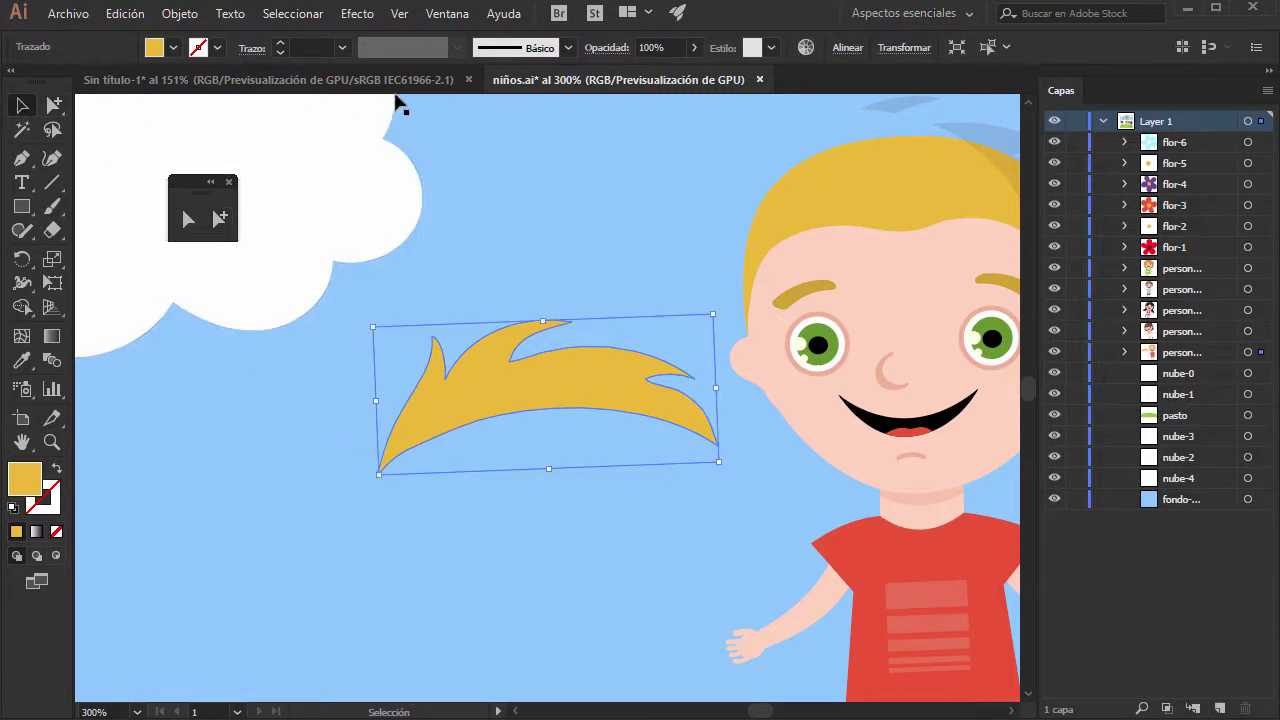
{"action": "left_click", "coordinate": [356, 80]}
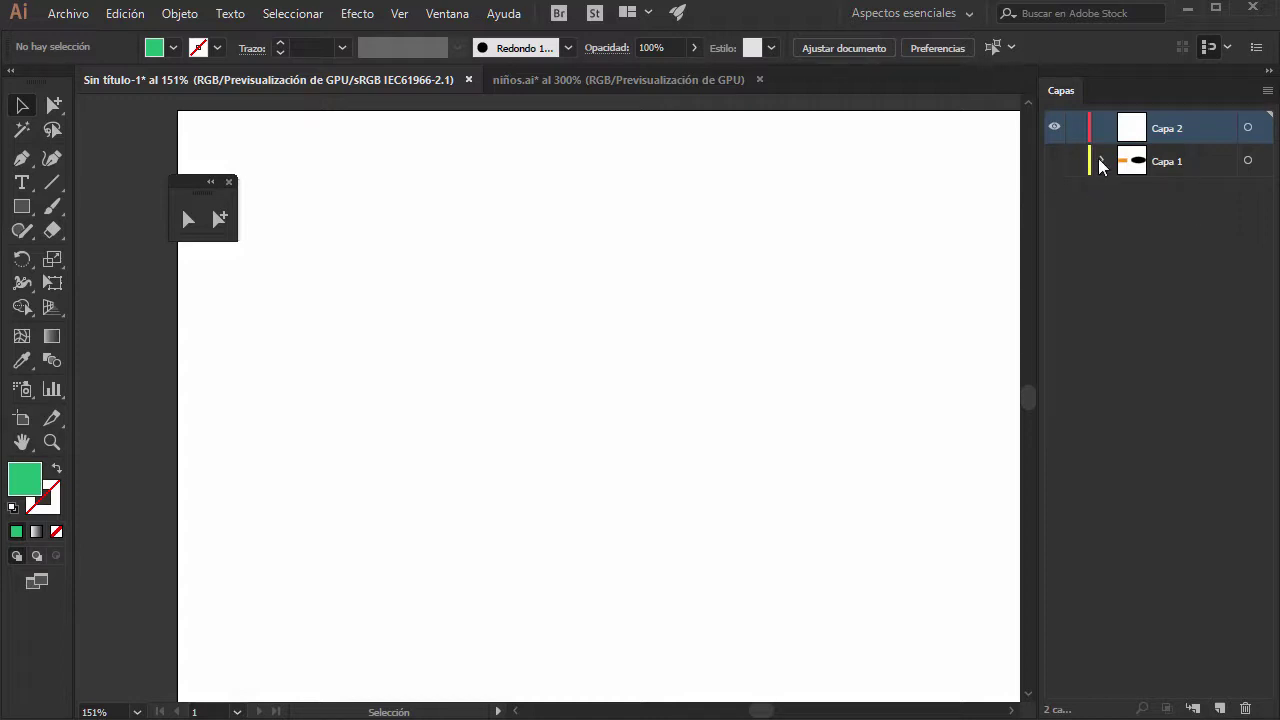
Make Capa 1 visible and move the orange rectangle and black ellipse up
{"action": "left_click", "coordinate": [1053, 161]}
{"action": "left_click", "coordinate": [1102, 161]}
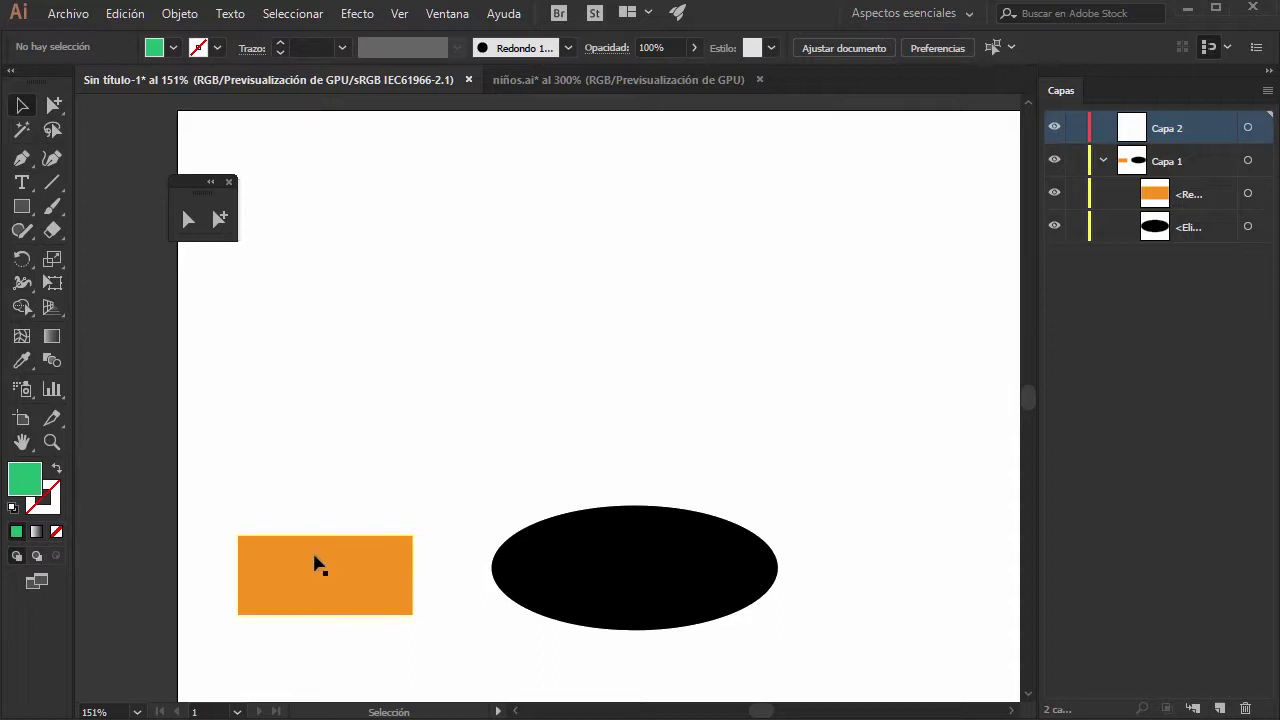
{"action": "left_click", "coordinate": [325, 590]}
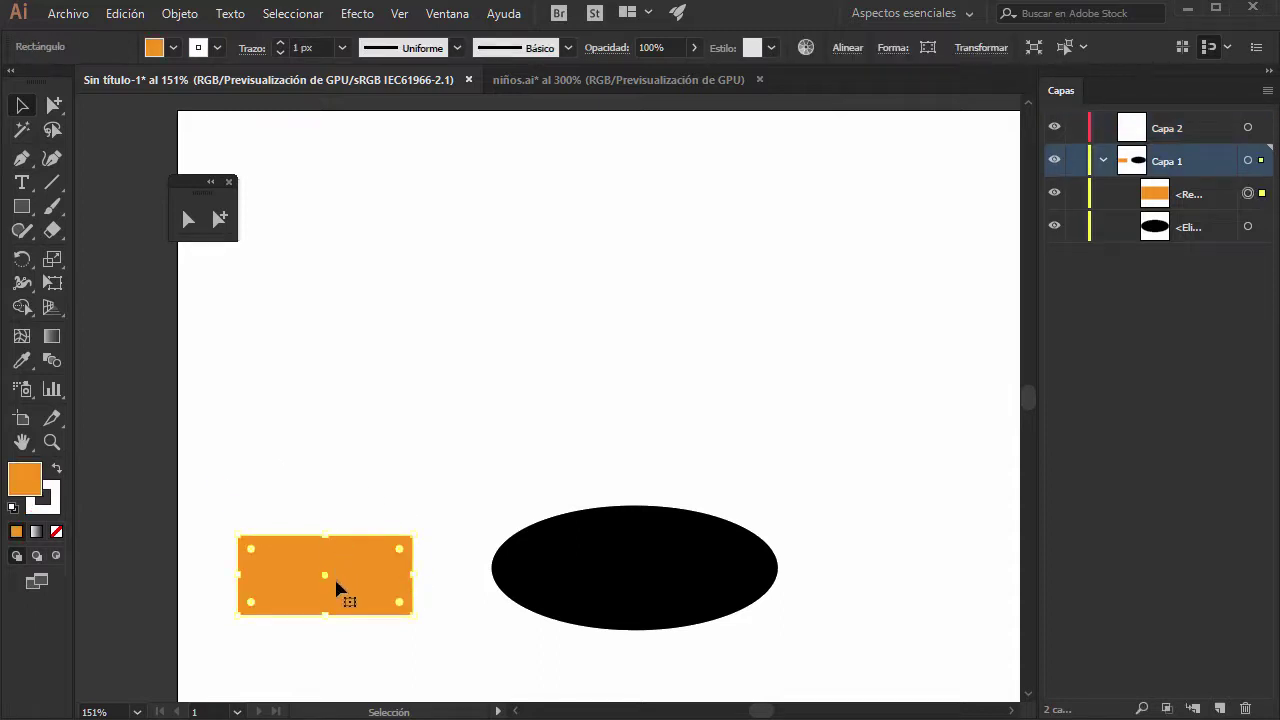
{"action": "left_click_drag", "start_coordinate": [337, 586], "coordinate": [341, 514]}
{"action": "left_click", "coordinate": [628, 571]}
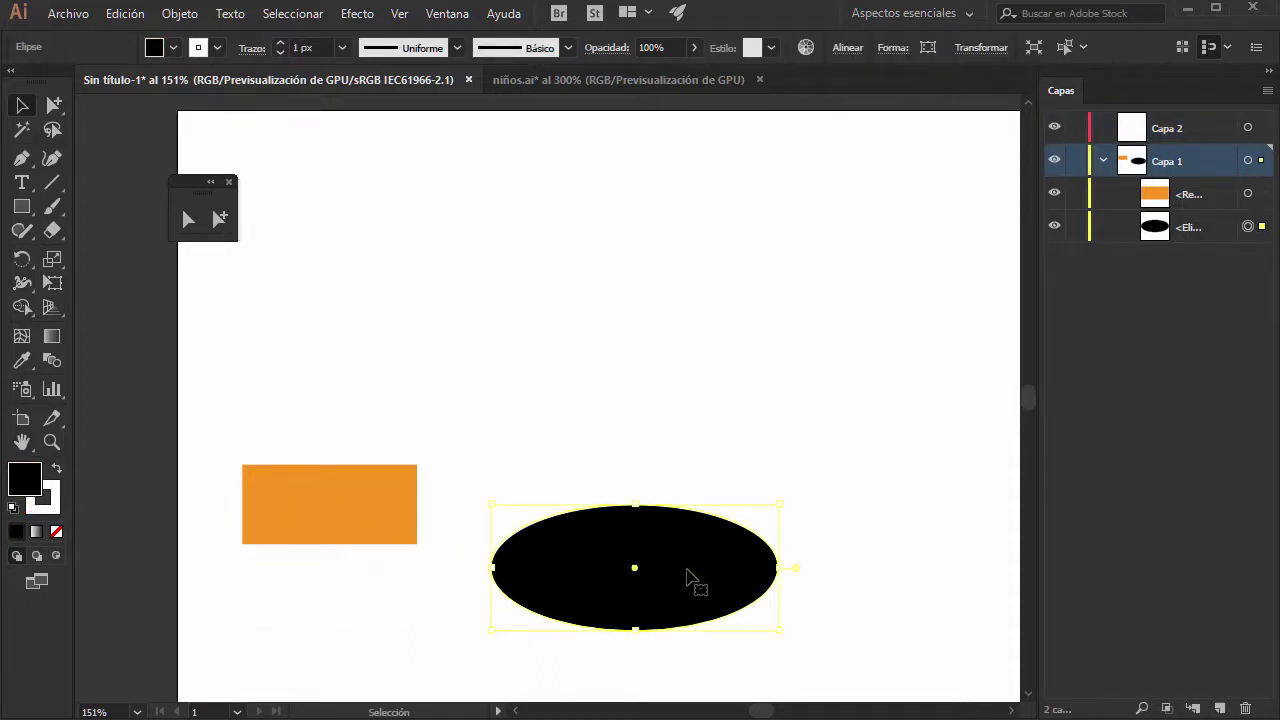
{"action": "left_click_drag", "start_coordinate": [691, 580], "coordinate": [678, 517]}
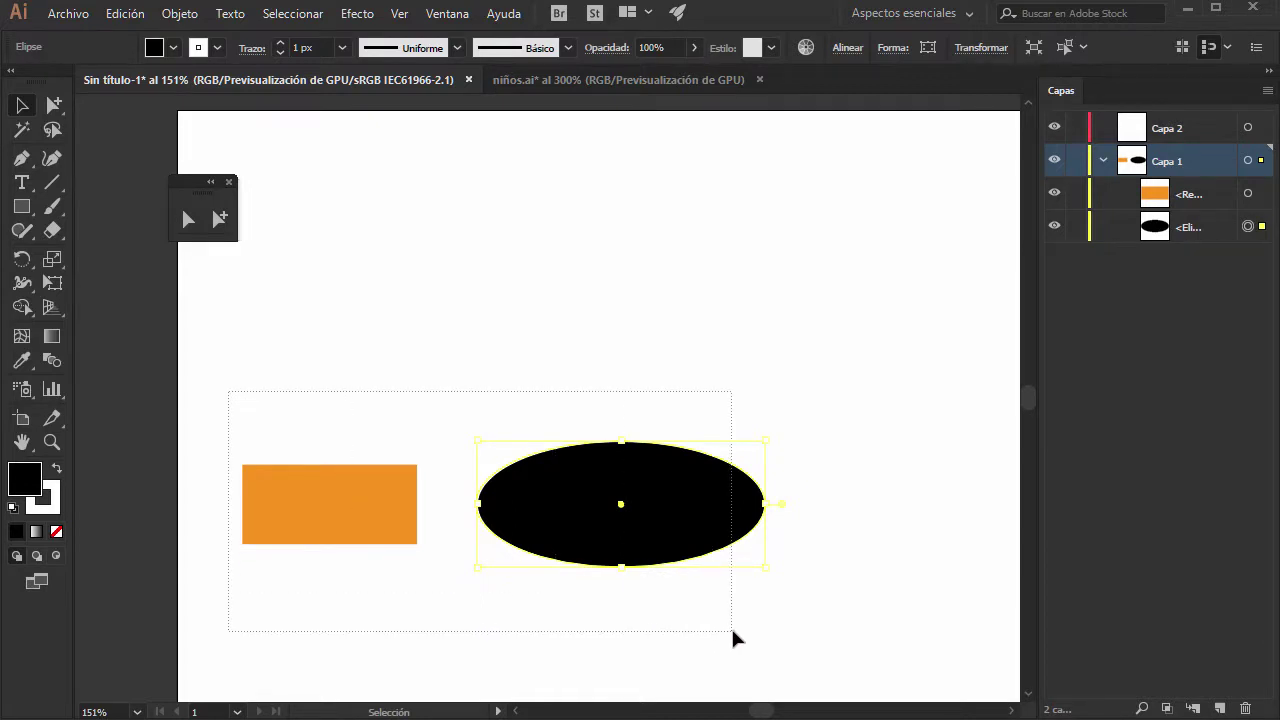
Select the rectangle and ellipse together and group them with Agrupar
{"action": "left_click_drag", "start_coordinate": [733, 632], "coordinate": [733, 632]}
{"action": "right_click", "coordinate": [548, 491]}
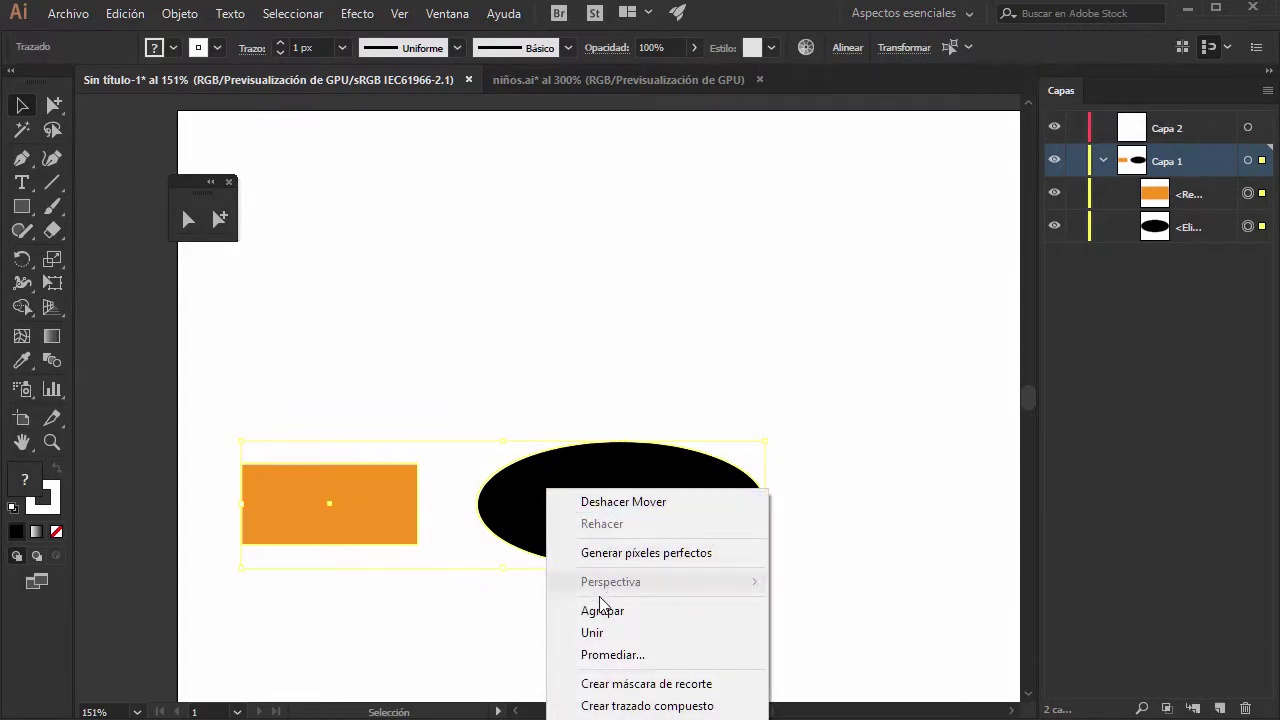
{"action": "left_click", "coordinate": [602, 610]}
Check the new group by clicking it with Group Selection and Selection tools
{"action": "left_click", "coordinate": [220, 222]}
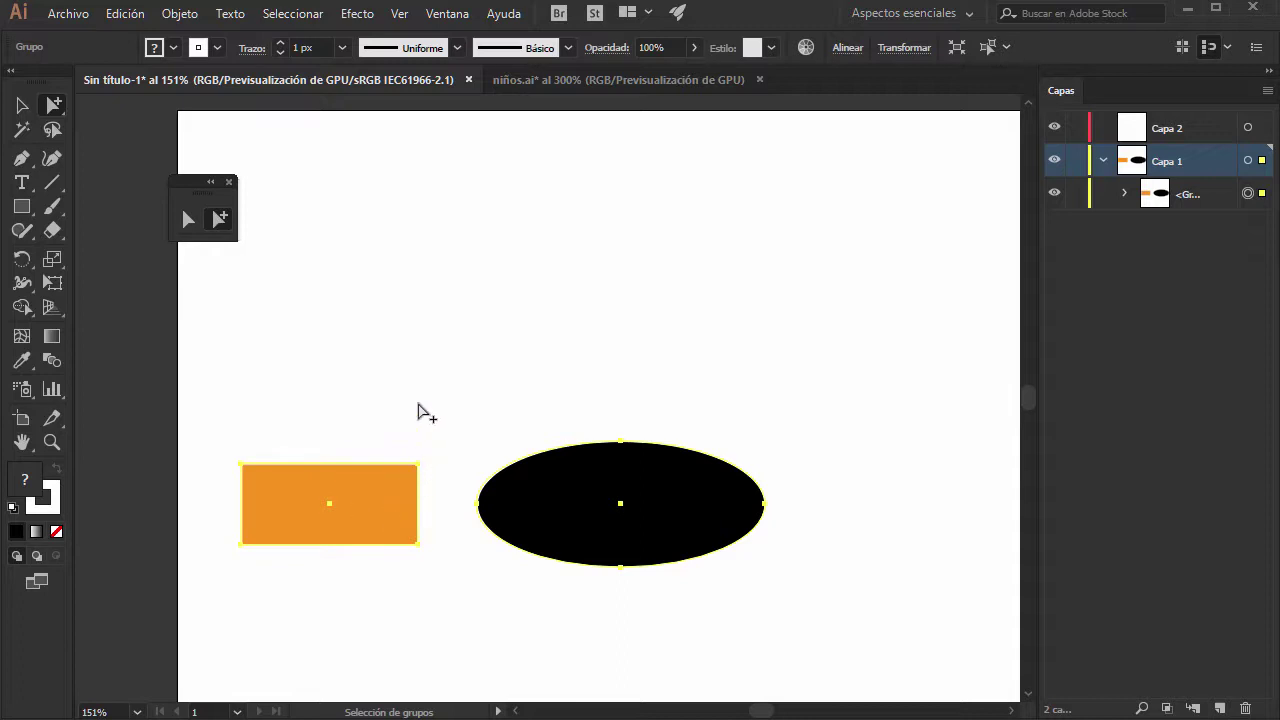
{"action": "left_click", "coordinate": [422, 412]}
{"action": "left_click", "coordinate": [21, 104]}
{"action": "left_click", "coordinate": [21, 104]}
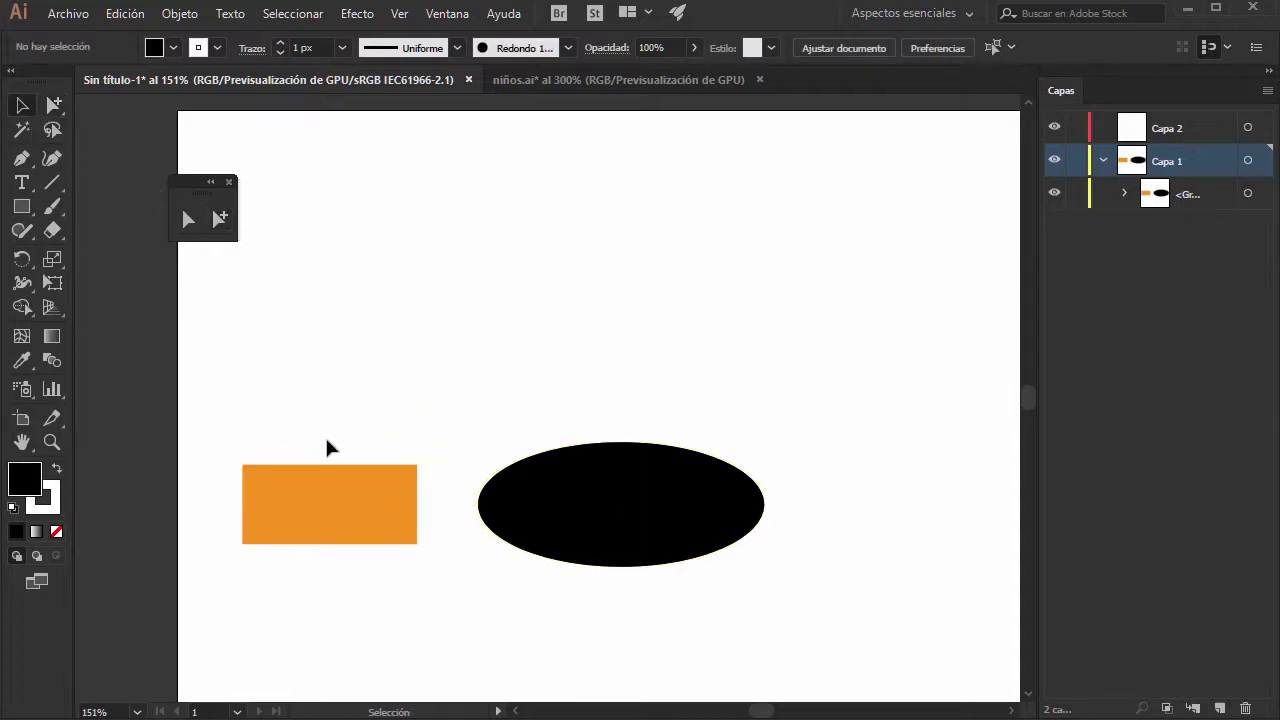
{"action": "left_click", "coordinate": [372, 500]}
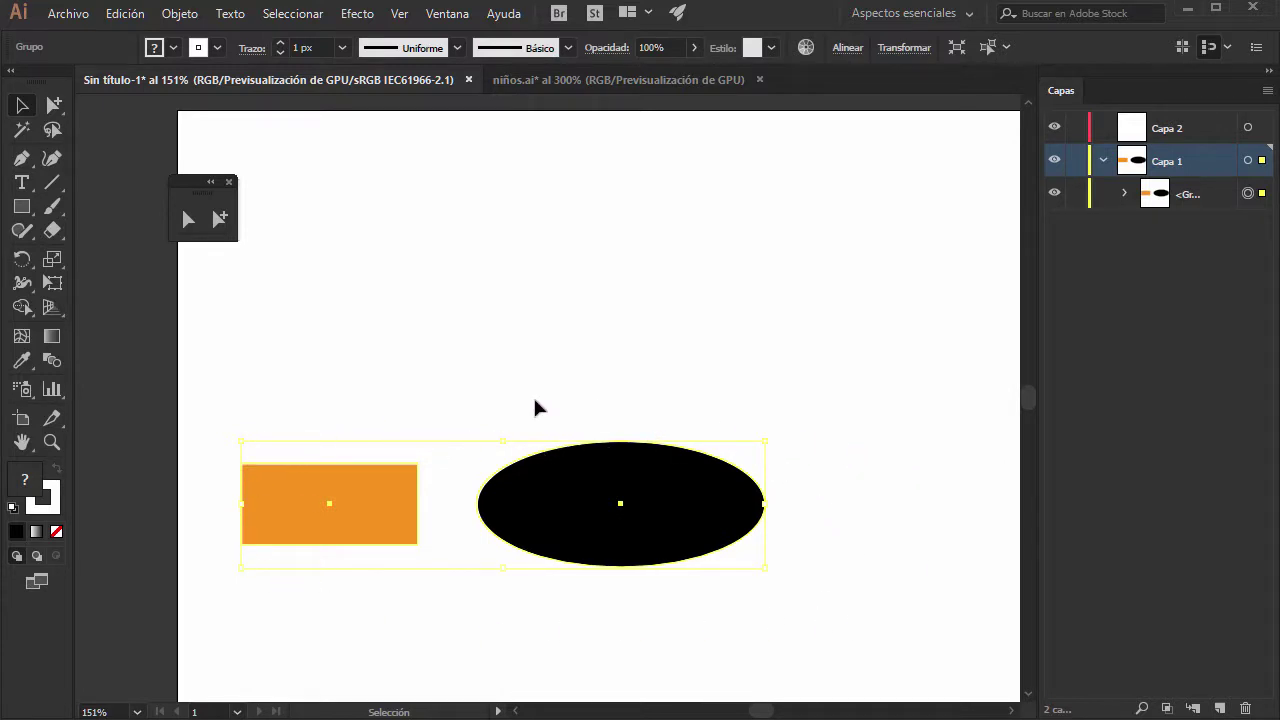
{"action": "left_click", "coordinate": [258, 593]}
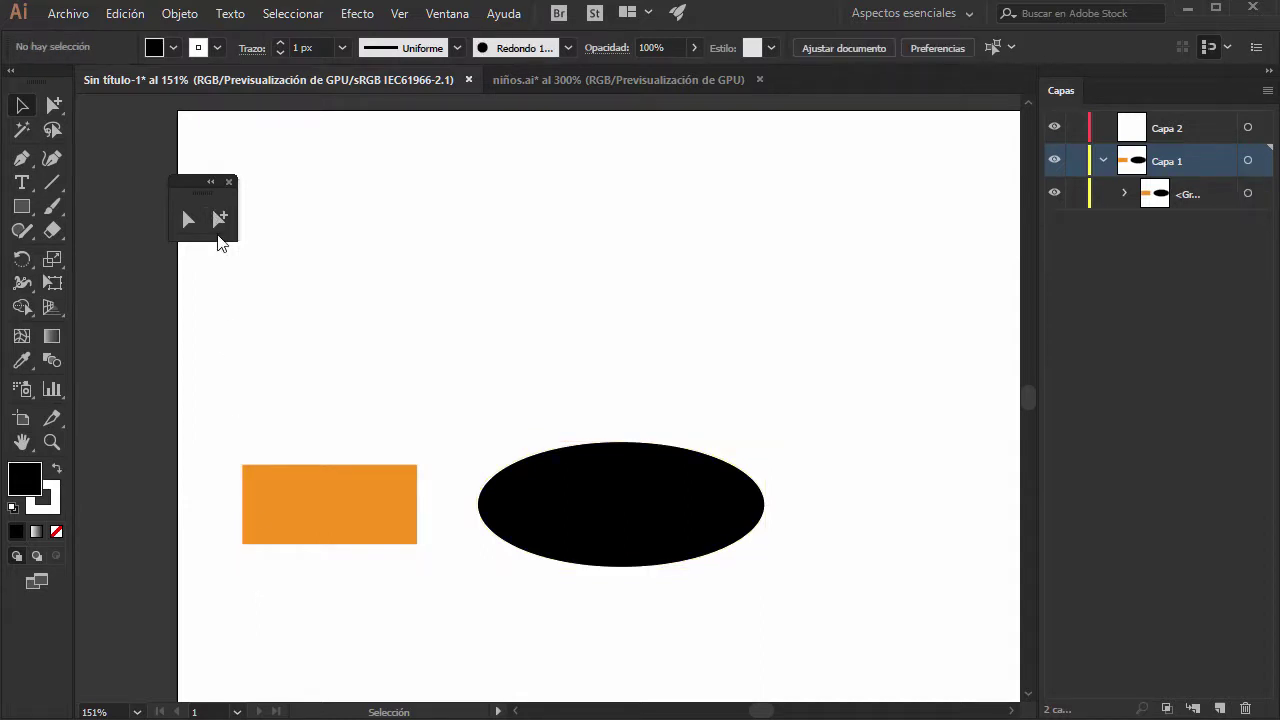
Move only the orange rectangle up and to the right within its group
{"action": "left_click", "coordinate": [220, 221]}
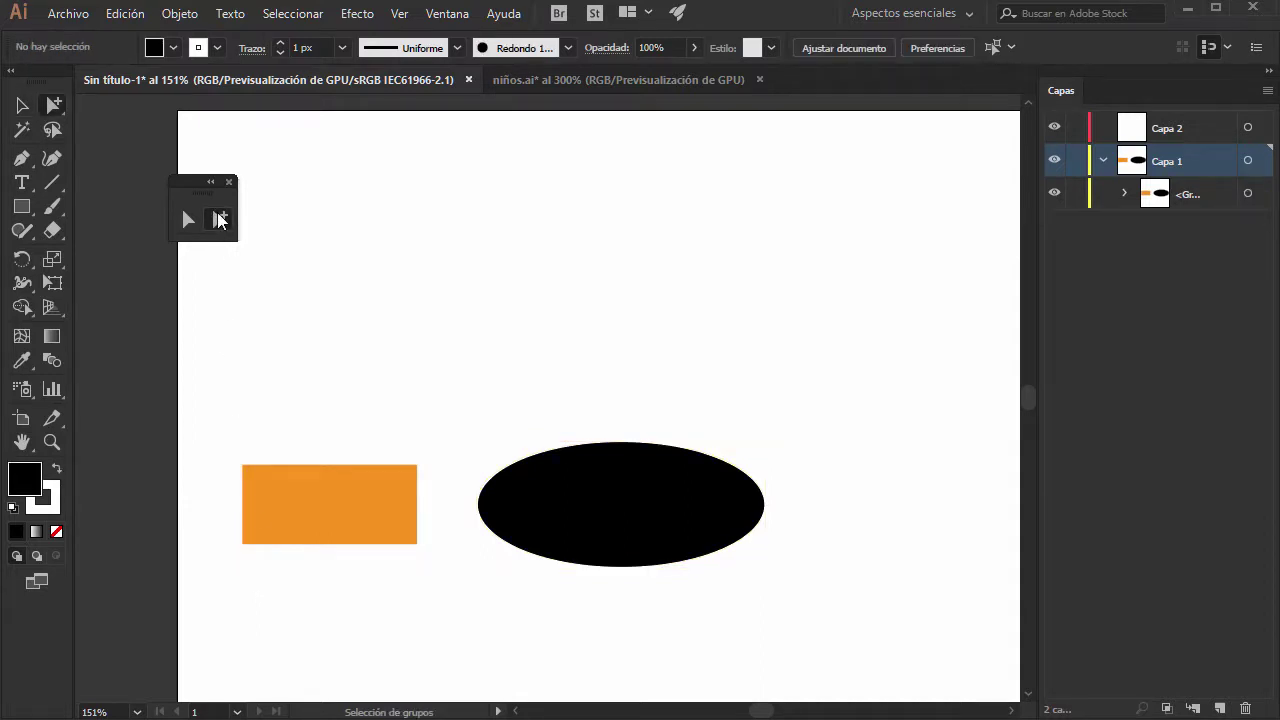
{"action": "left_click", "coordinate": [377, 490]}
{"action": "mouse_move", "coordinate": [377, 490]}
{"action": "left_mouse_down"}
{"action": "mouse_move", "coordinate": [646, 490]}
{"action": "mouse_move", "coordinate": [506, 312]}
{"action": "left_mouse_up"}
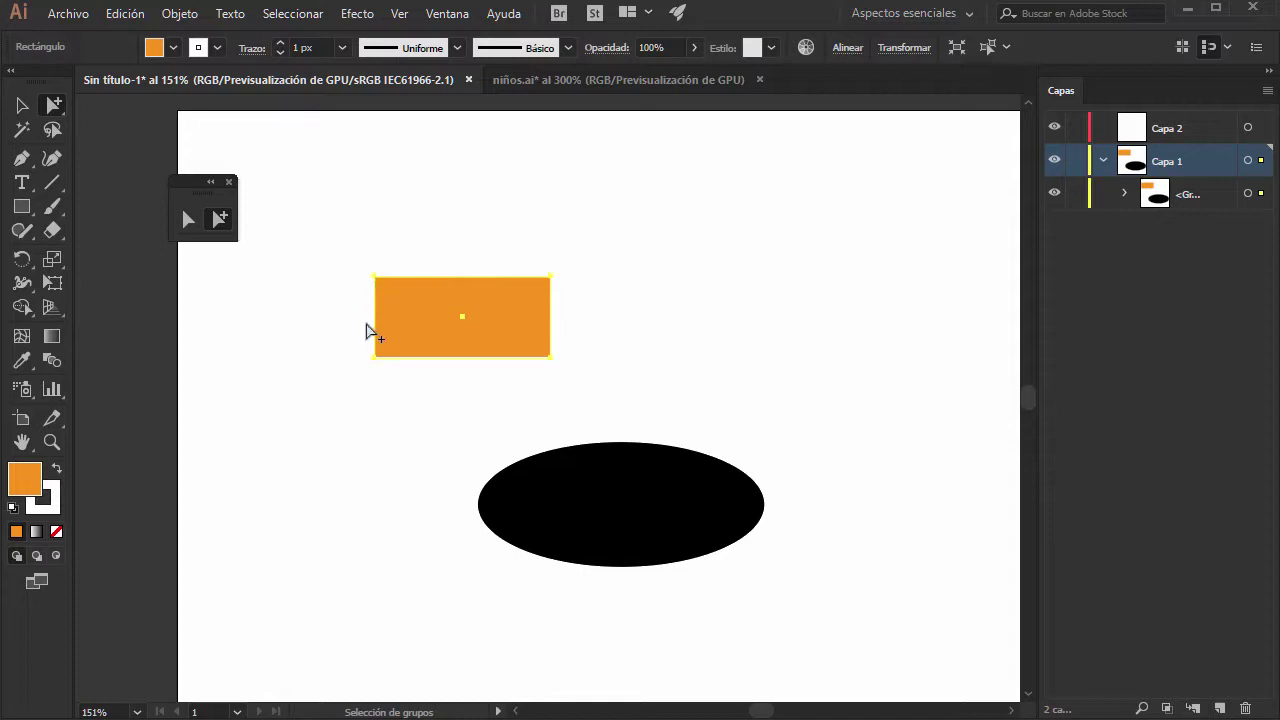
Drag the rectangle's top-left anchor upward into a peaked four-sided shape, then deselect
{"action": "left_click", "coordinate": [189, 220]}
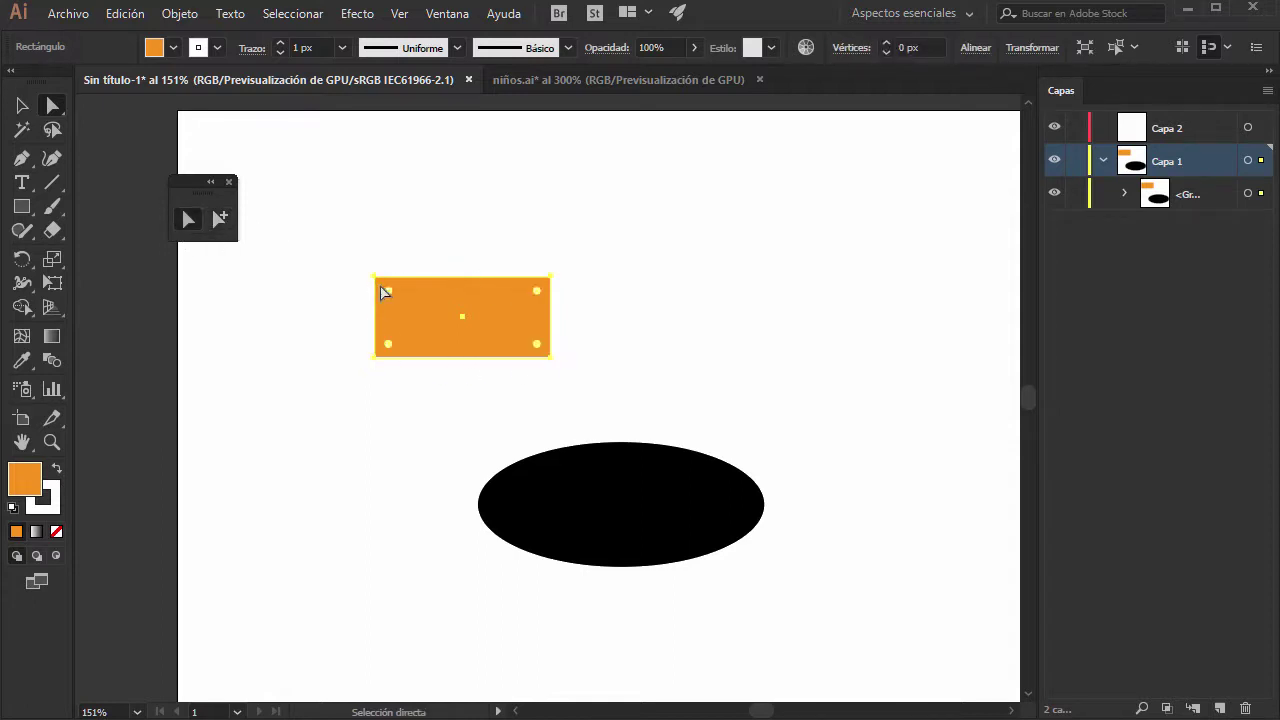
{"action": "left_click_drag", "start_coordinate": [377, 277], "coordinate": [453, 191]}
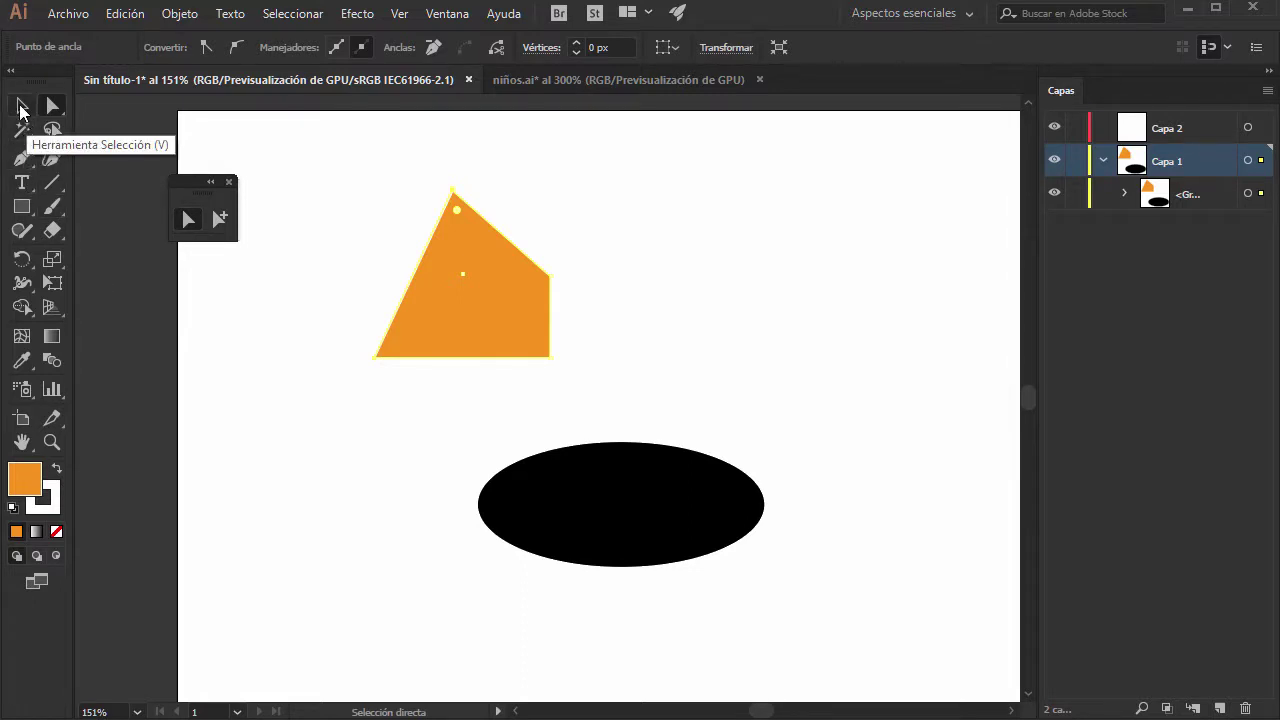
{"action": "left_click", "coordinate": [22, 105]}
{"action": "left_click", "coordinate": [650, 370]}
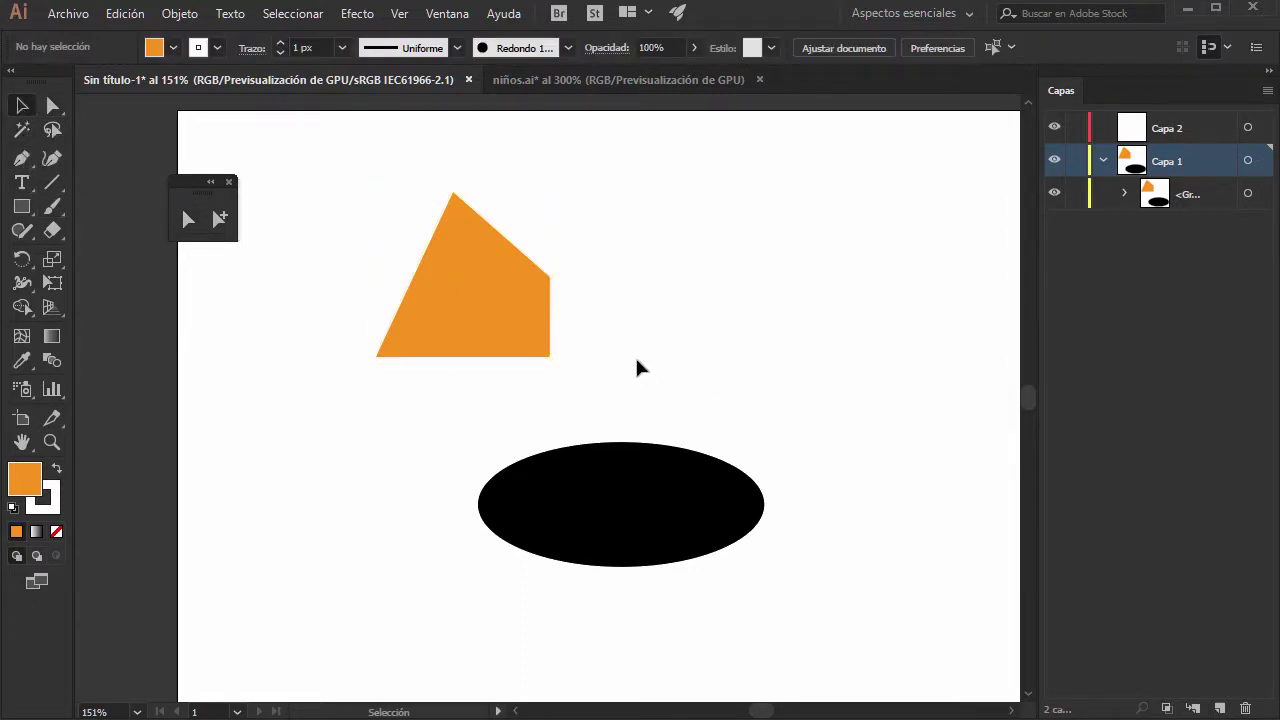
Expand <Grupo> in Layers, select the orange path, and widen the panel to show full names
{"action": "left_click", "coordinate": [577, 491]}
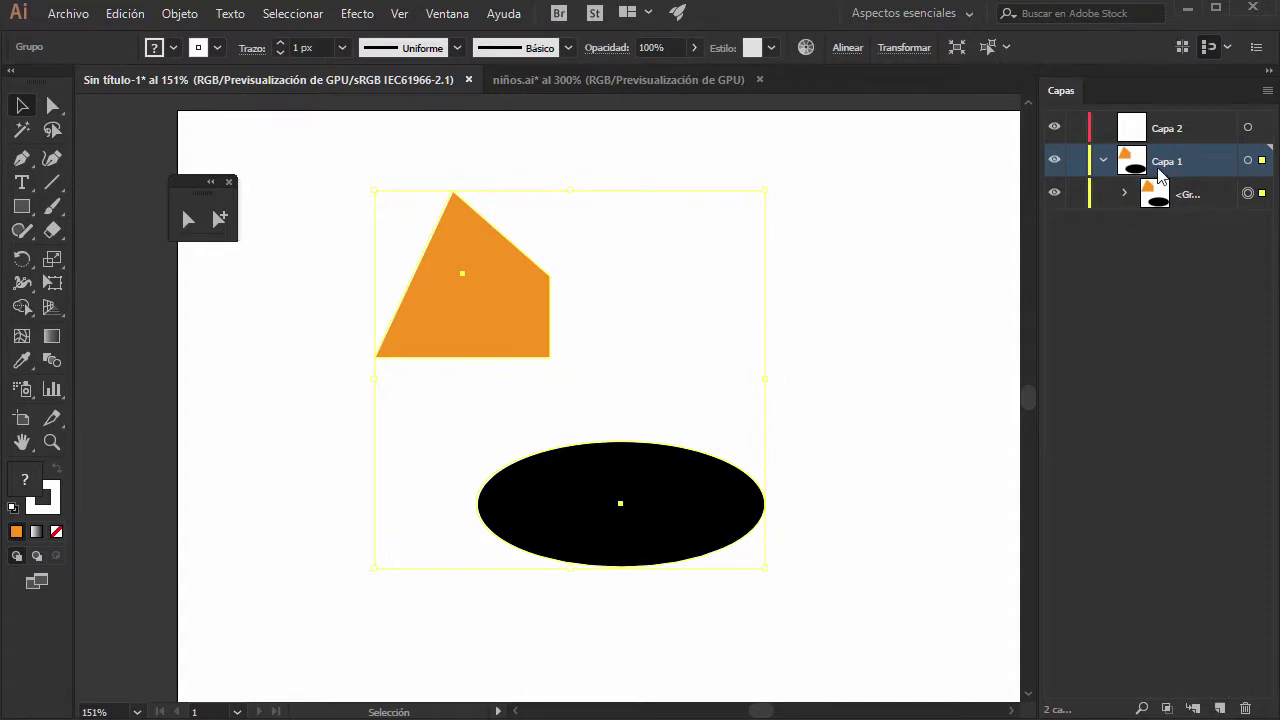
{"action": "left_click", "coordinate": [1123, 194]}
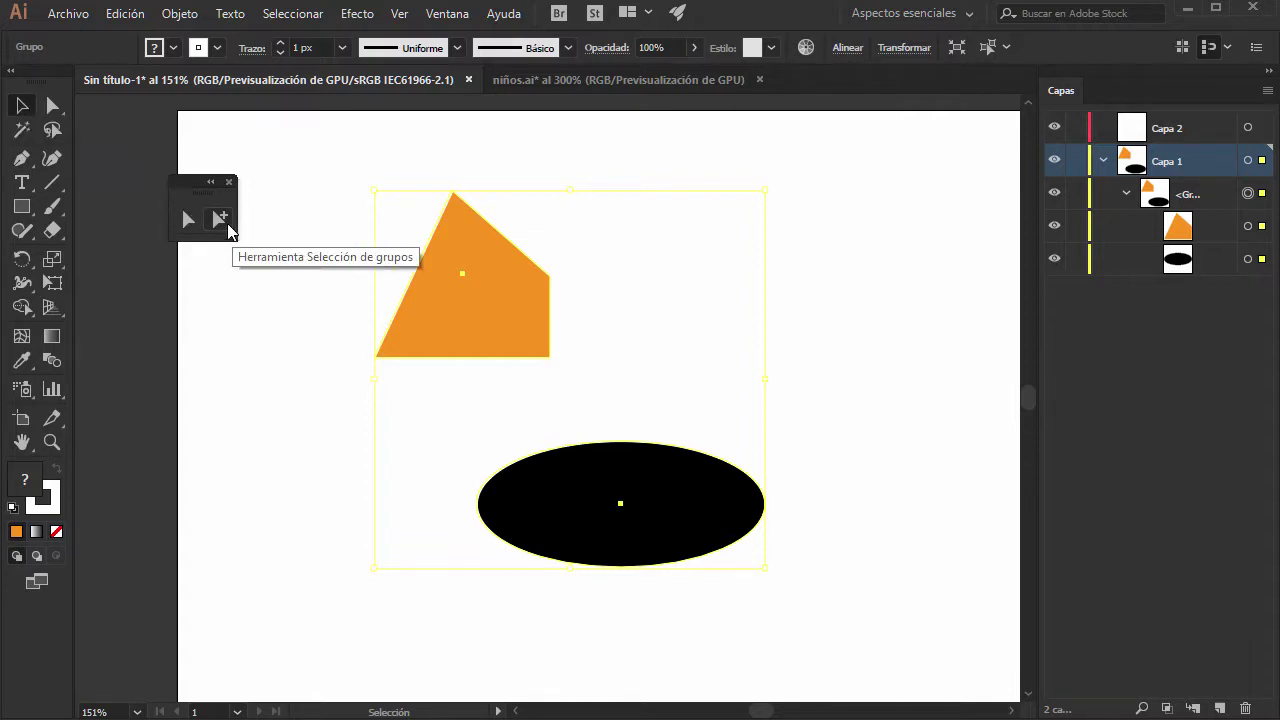
{"action": "left_click", "coordinate": [219, 223]}
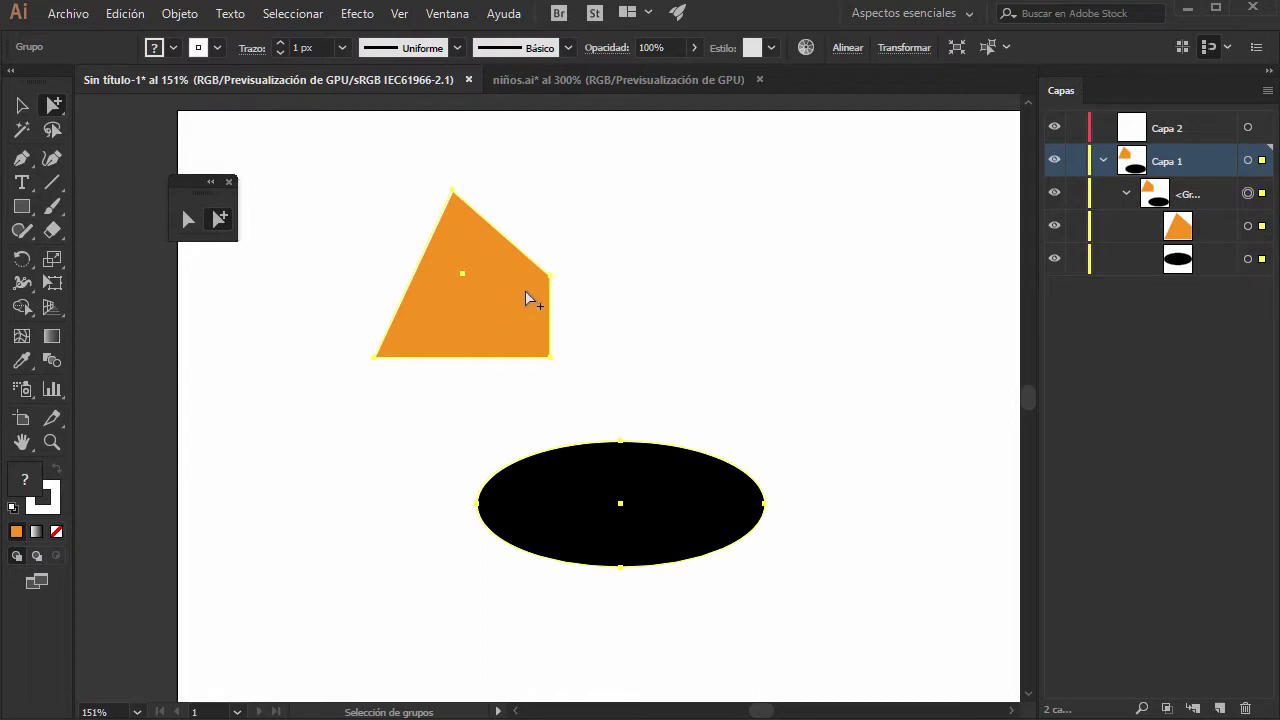
{"action": "left_click", "coordinate": [274, 405]}
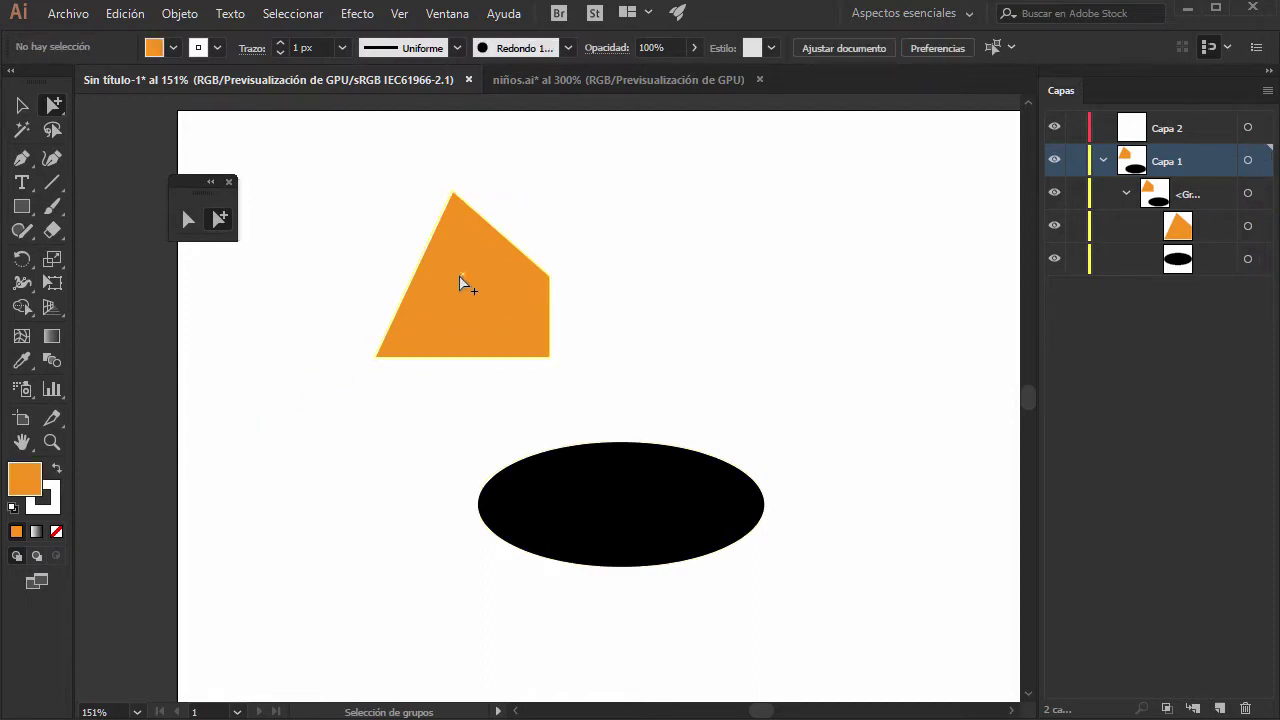
{"action": "left_click", "coordinate": [492, 254]}
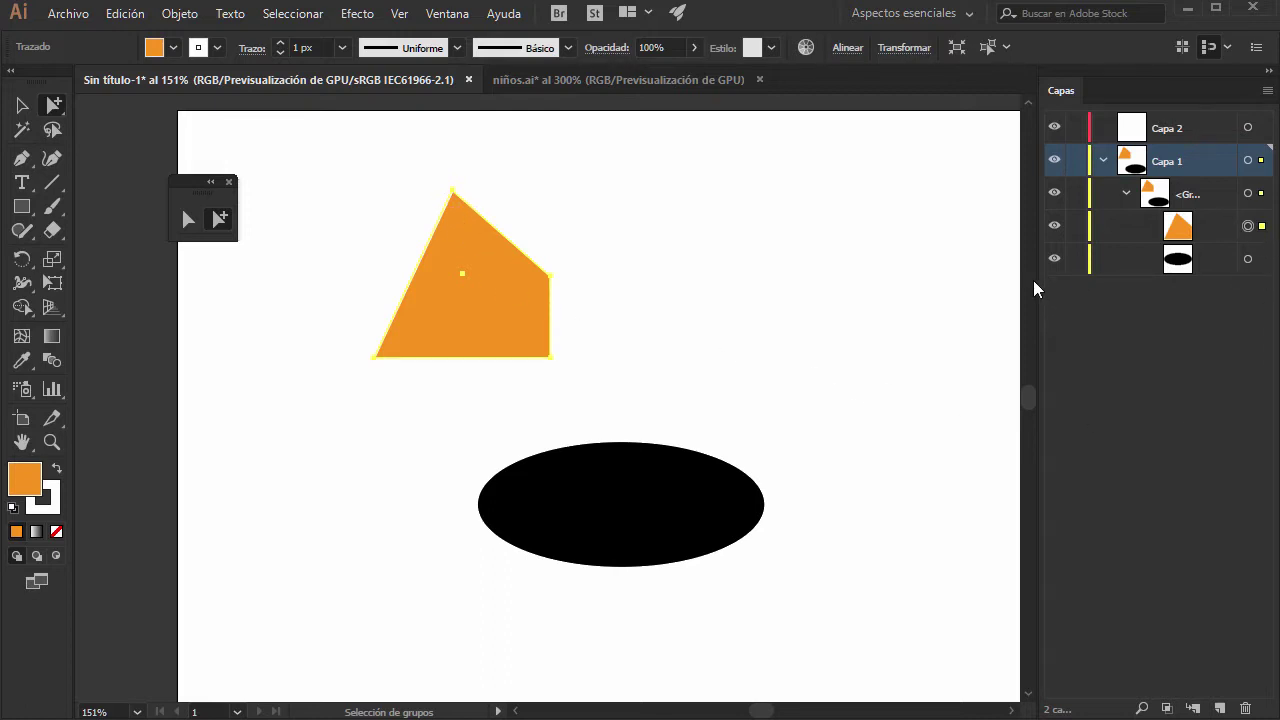
{"action": "left_click_drag", "start_coordinate": [1040, 284], "coordinate": [916, 285]}
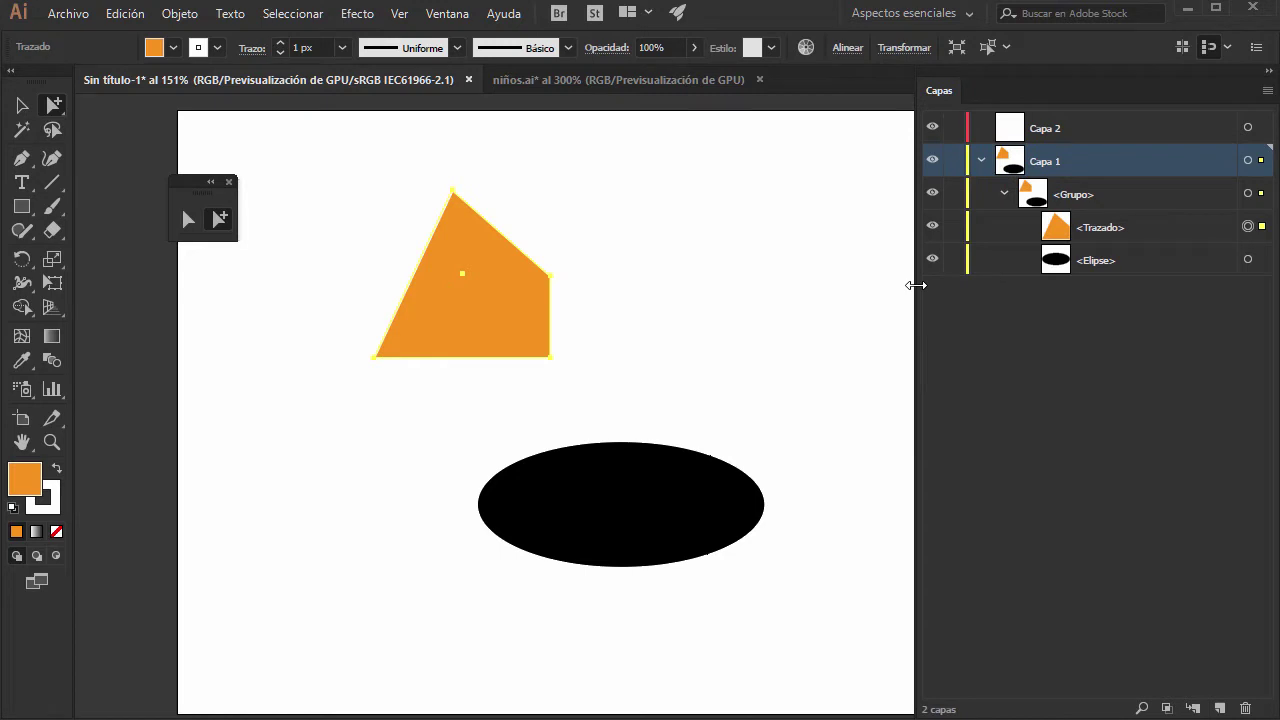
{"action": "left_click", "coordinate": [1078, 198]}
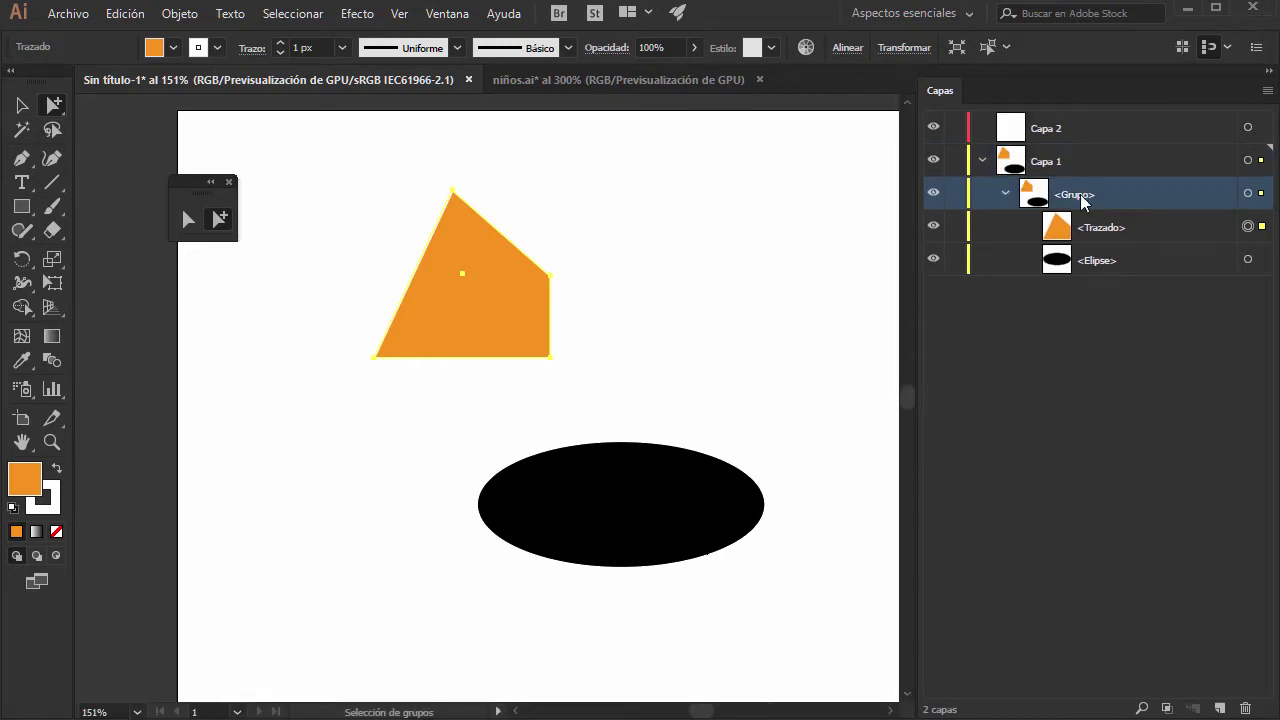